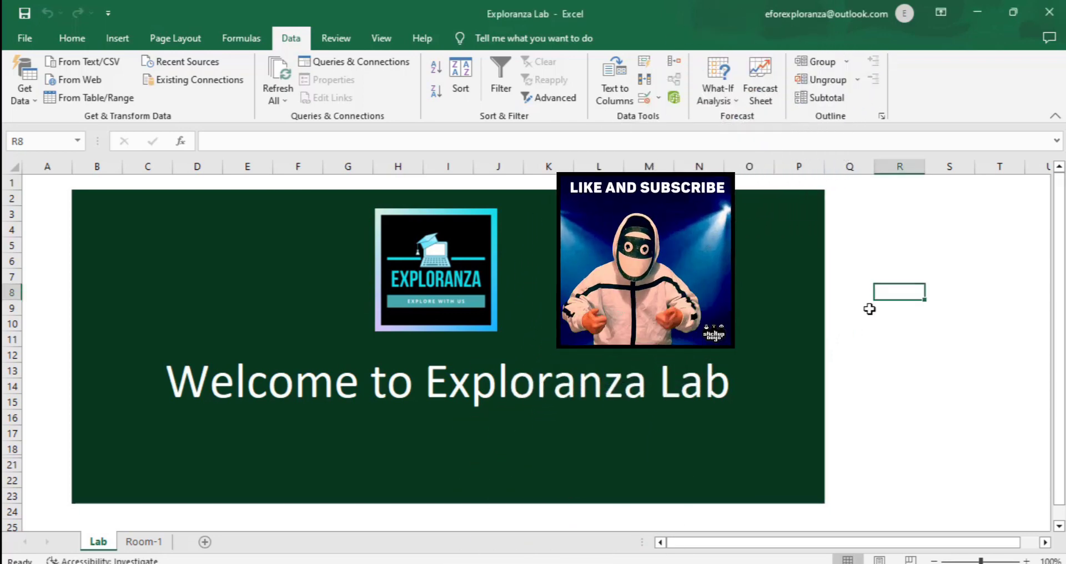
- Switch to Outlook and view the messages in the Lab Test folder
key("alt+Tab")
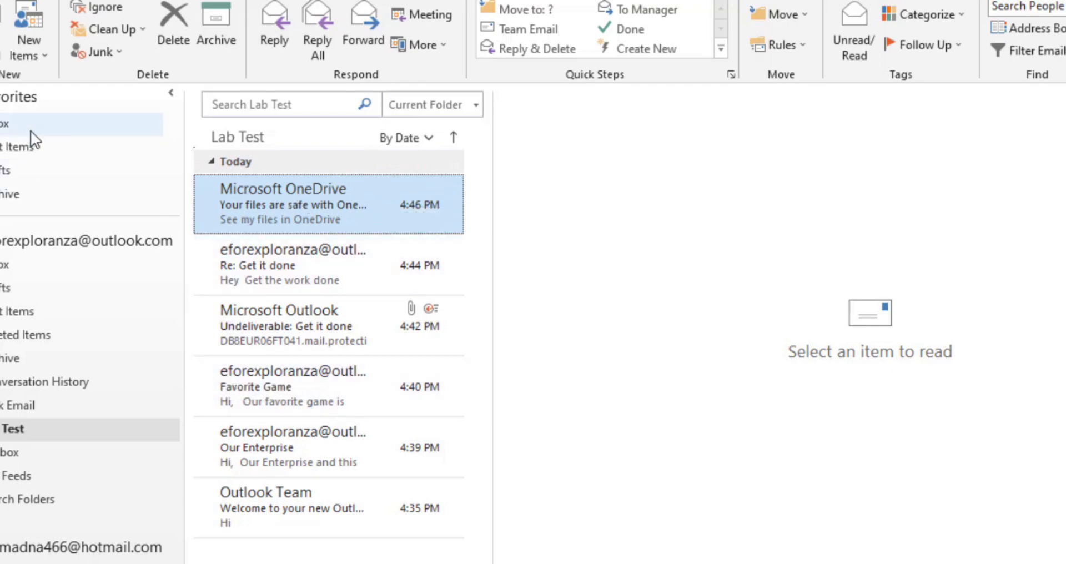
left_click(2, 433)
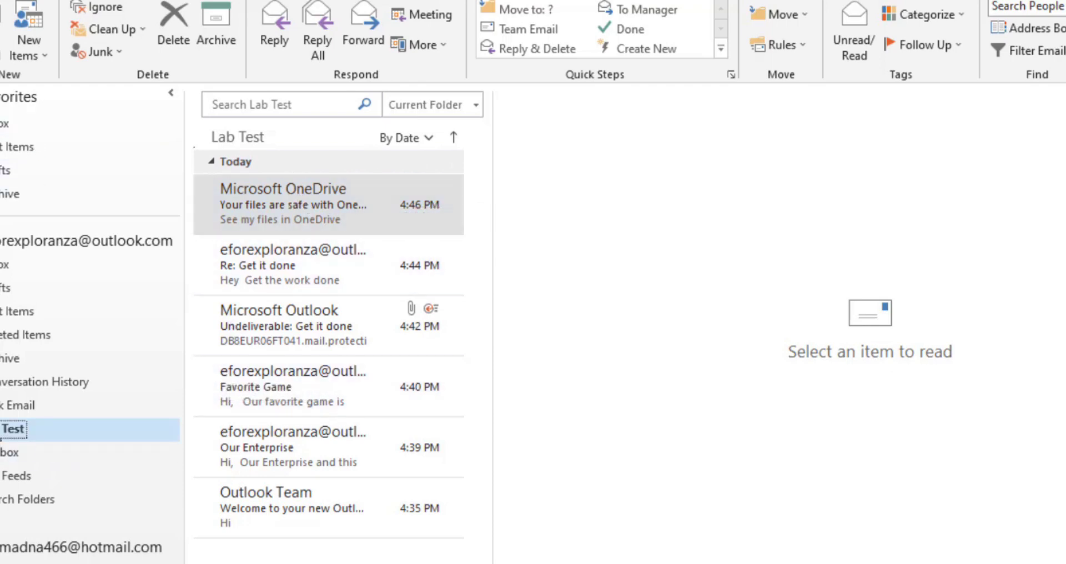
left_click(16, 404)
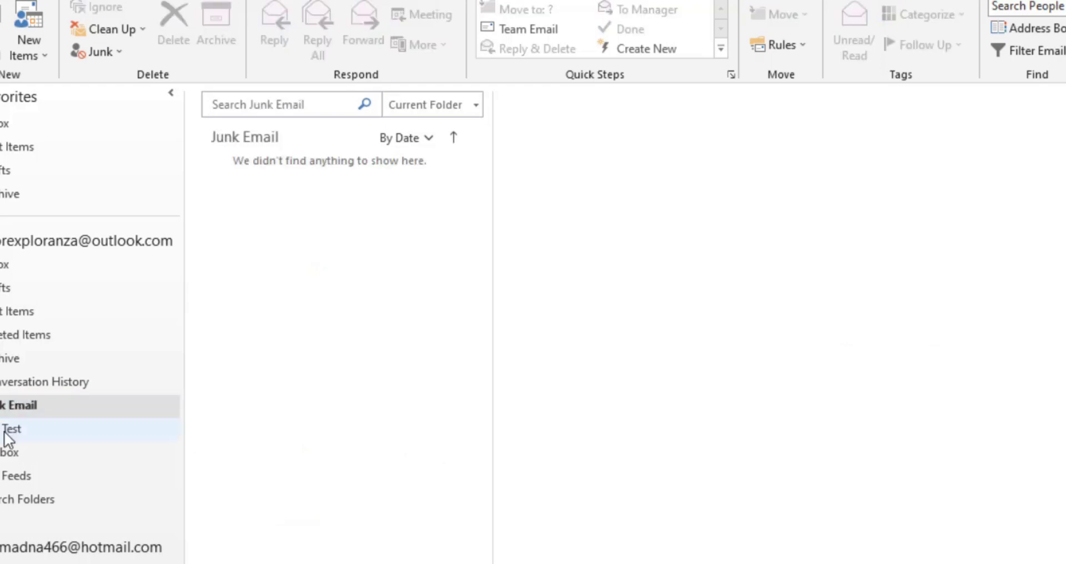
left_click(5, 431)
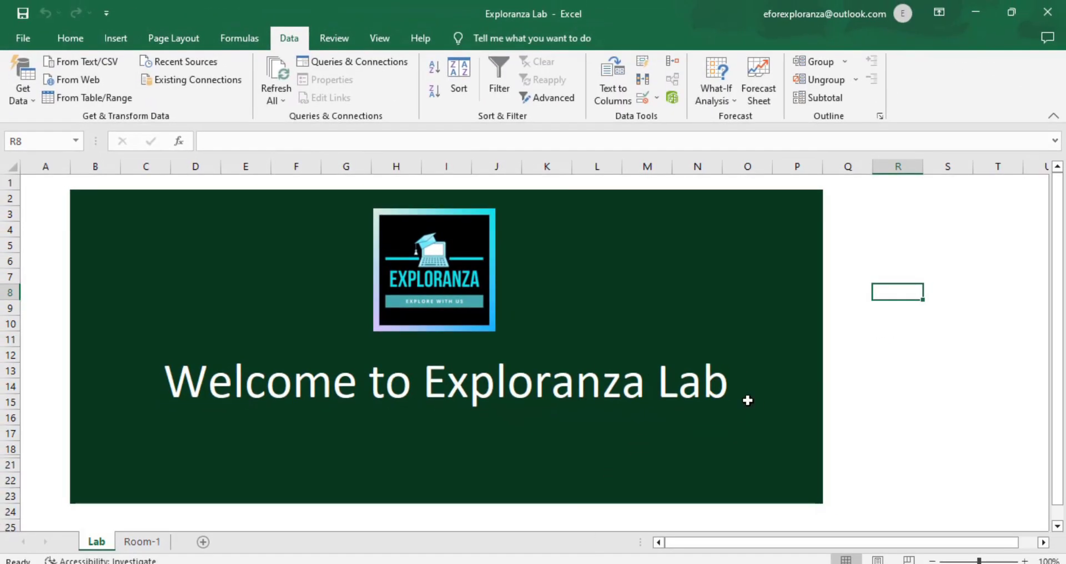
- Switch to File Explorer and create a Microsoft Access database named Lab test 2 in the Lab folder
left_click(848, 392)
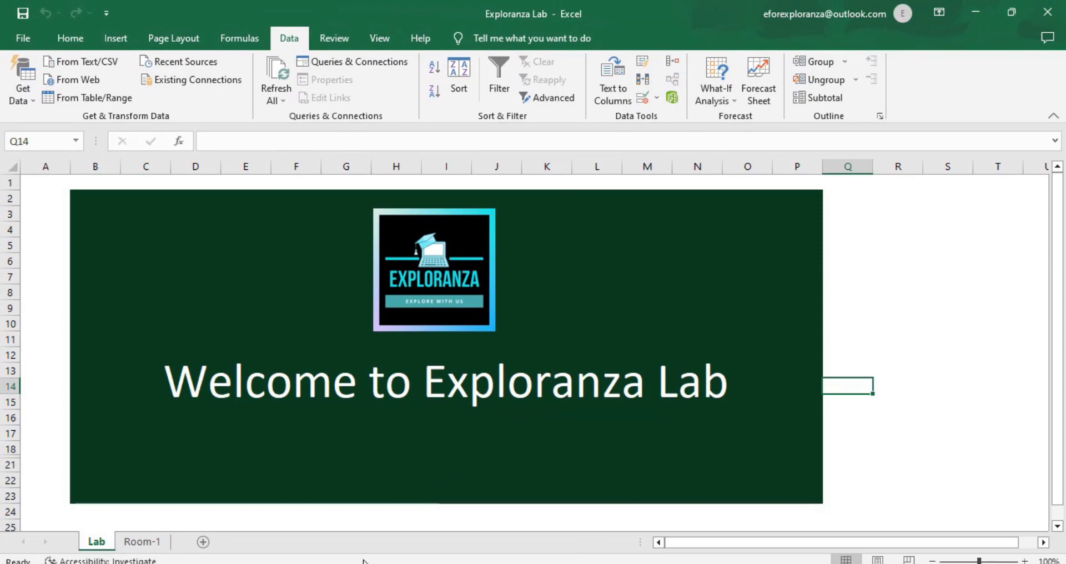
left_click(279, 534)
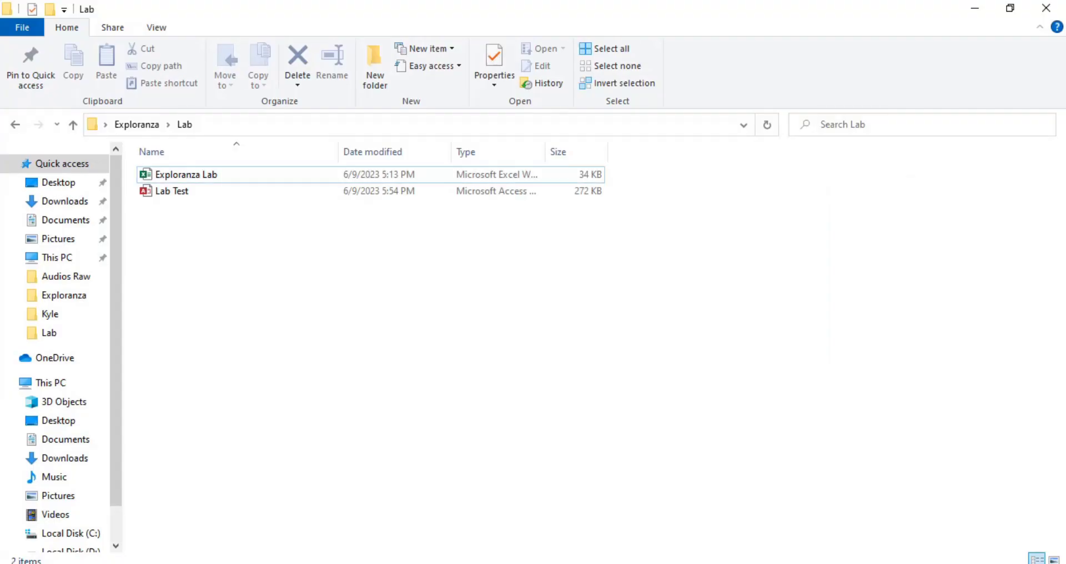
left_click(167, 190)
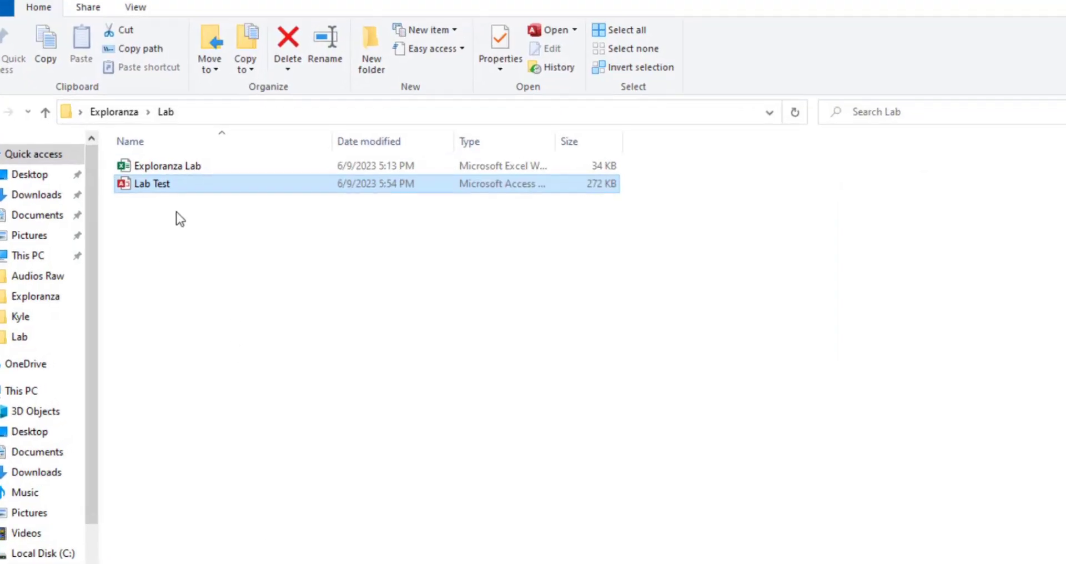
right_click(194, 216)
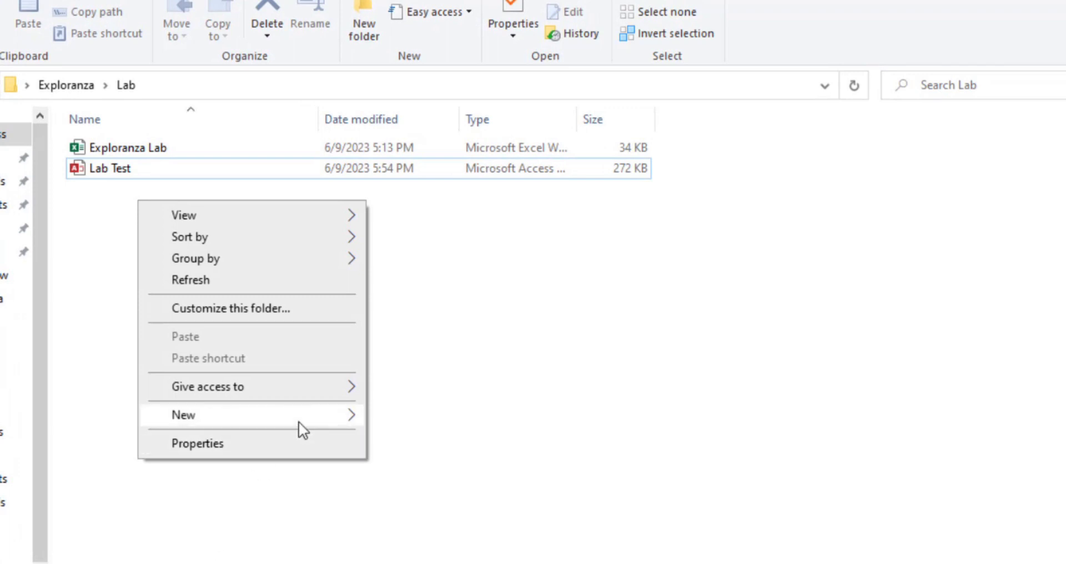
mouse_move(298, 421)
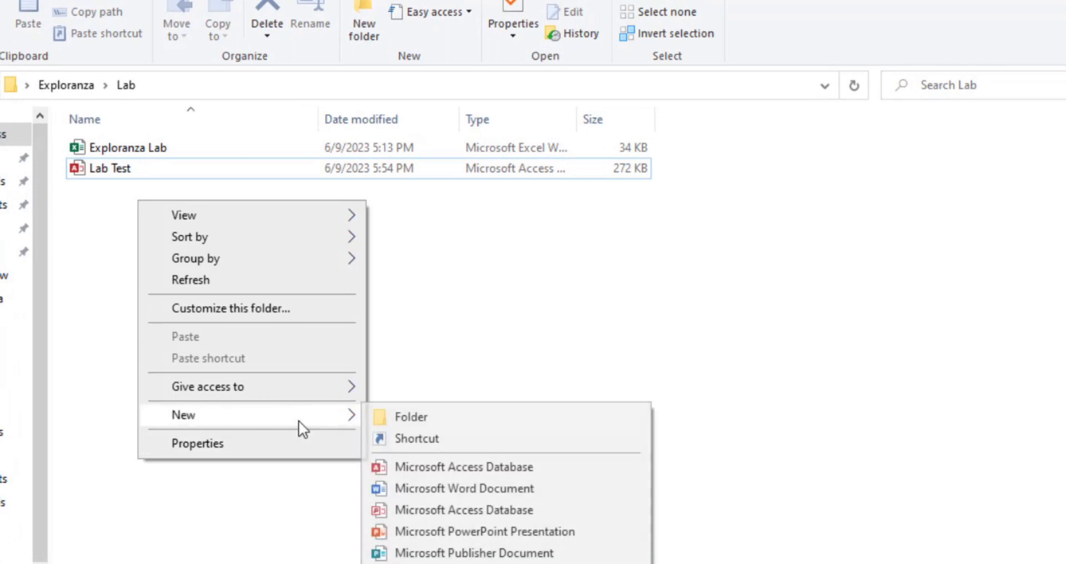
left_click(514, 460)
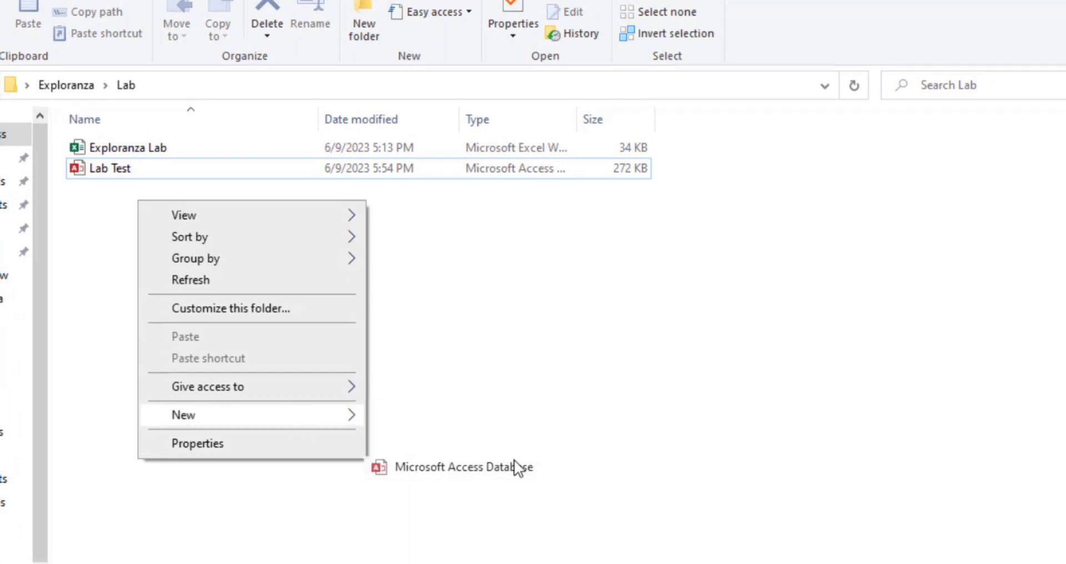
type("La")
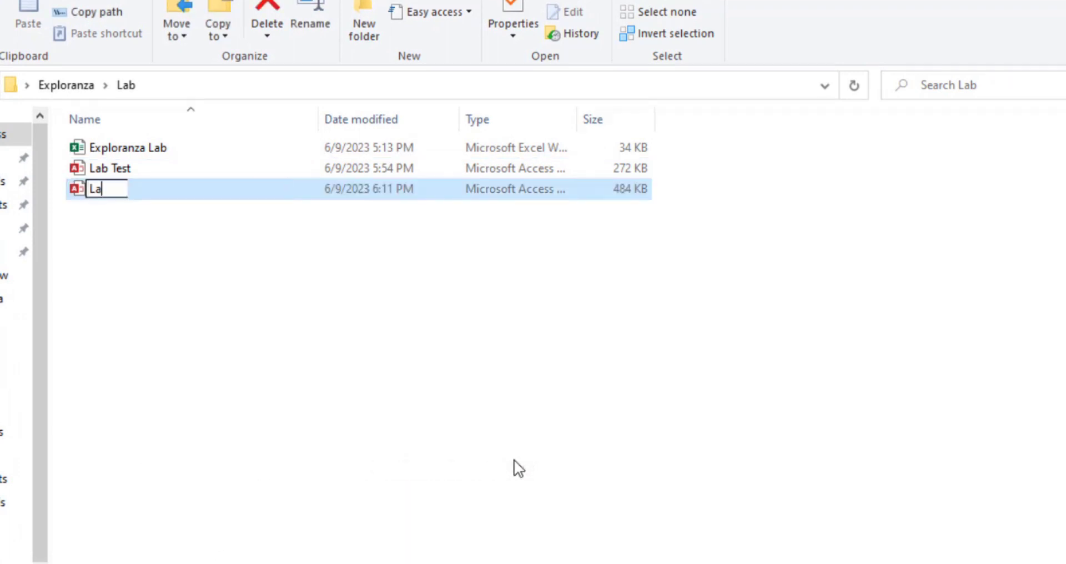
type("b test 2")
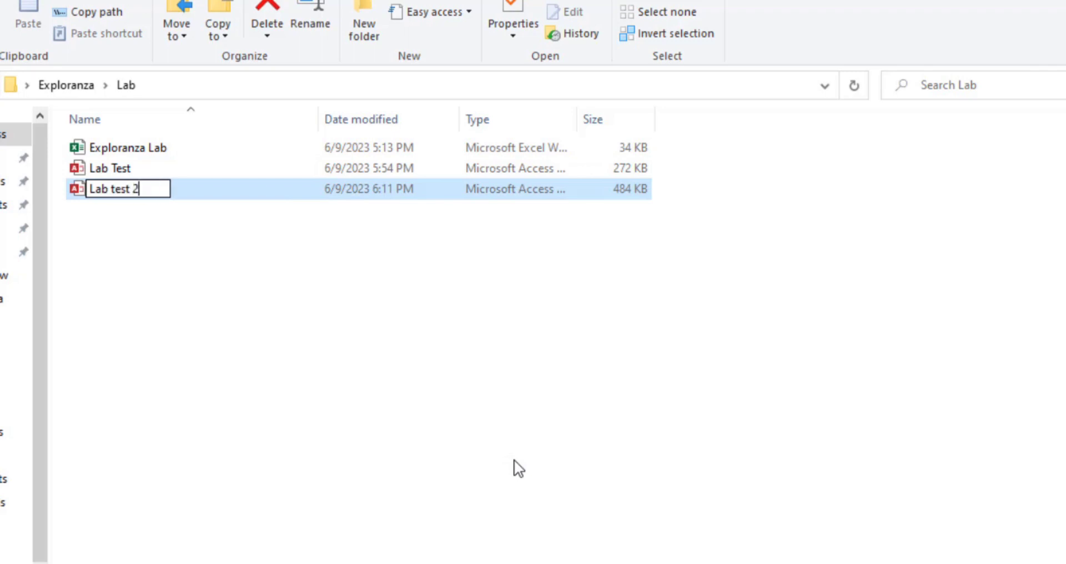
key("Return")
- Open the Lab test 2 database in Access and enable its active content
key("Return")
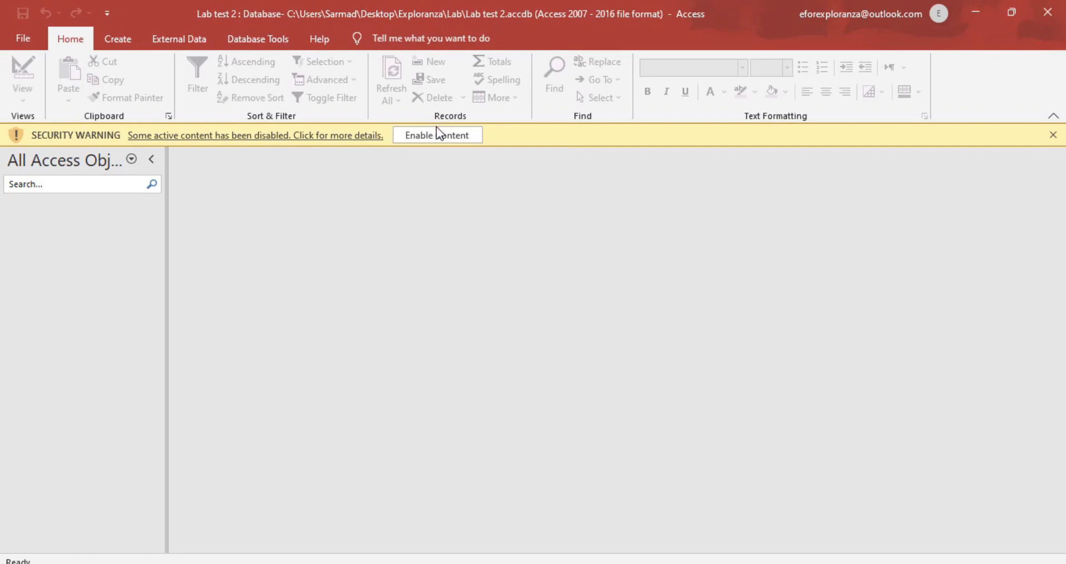
left_click(436, 135)
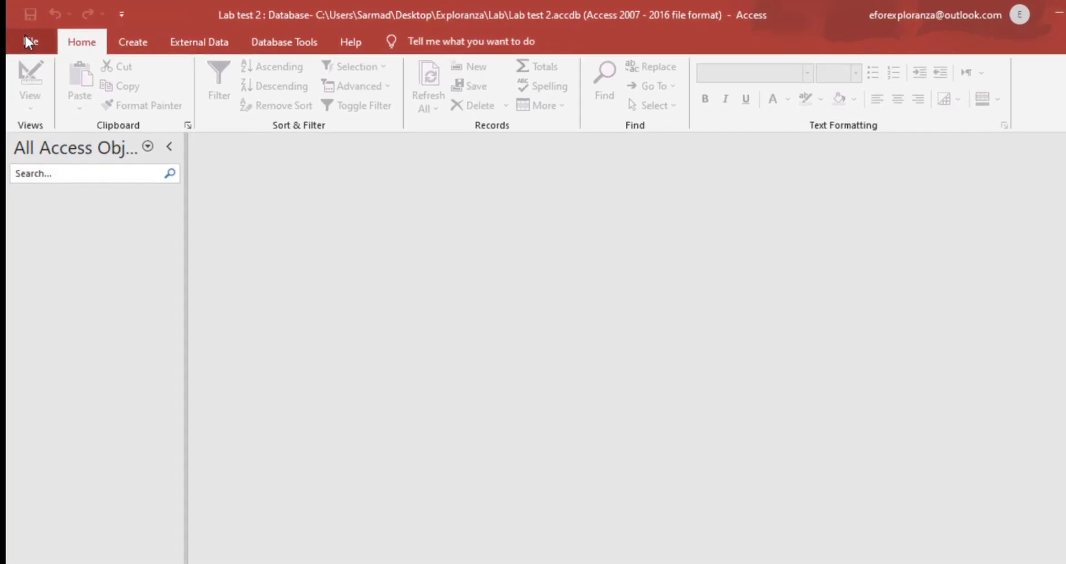
- Create a blank database named Outlook Import in the Documents folder
left_click(18, 35)
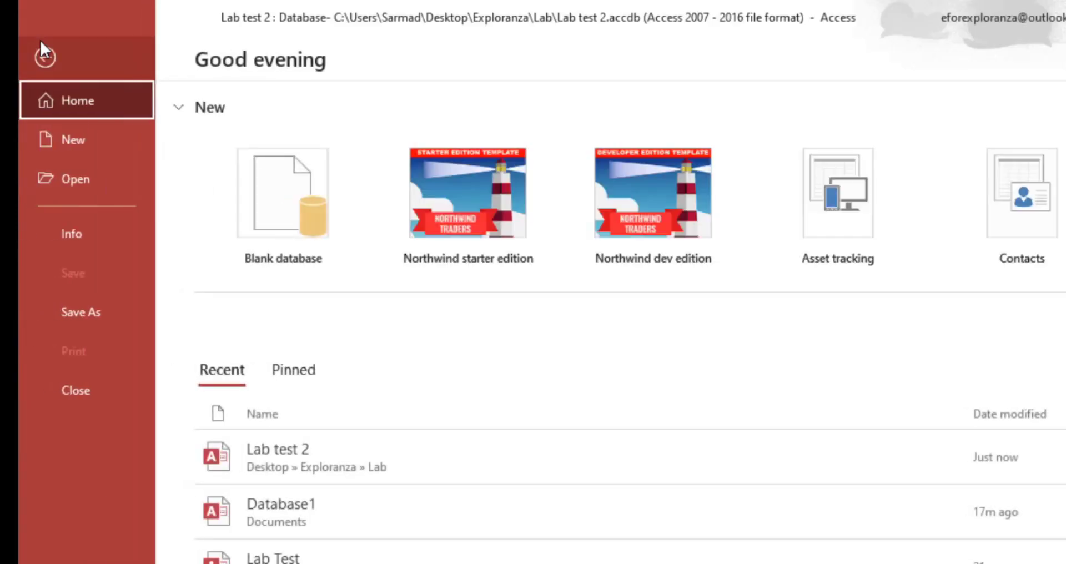
left_click(282, 247)
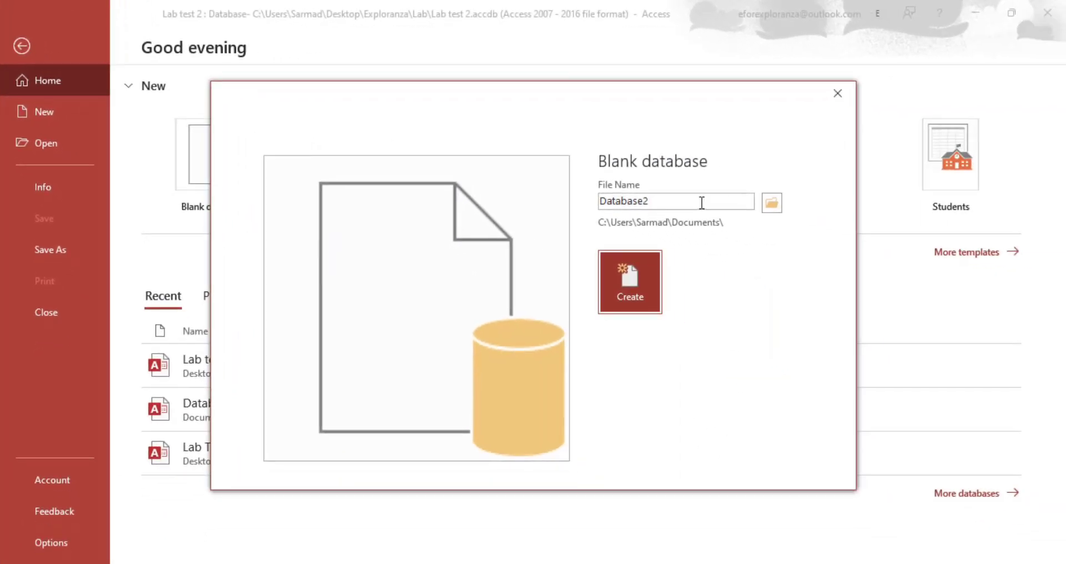
double_click(701, 202)
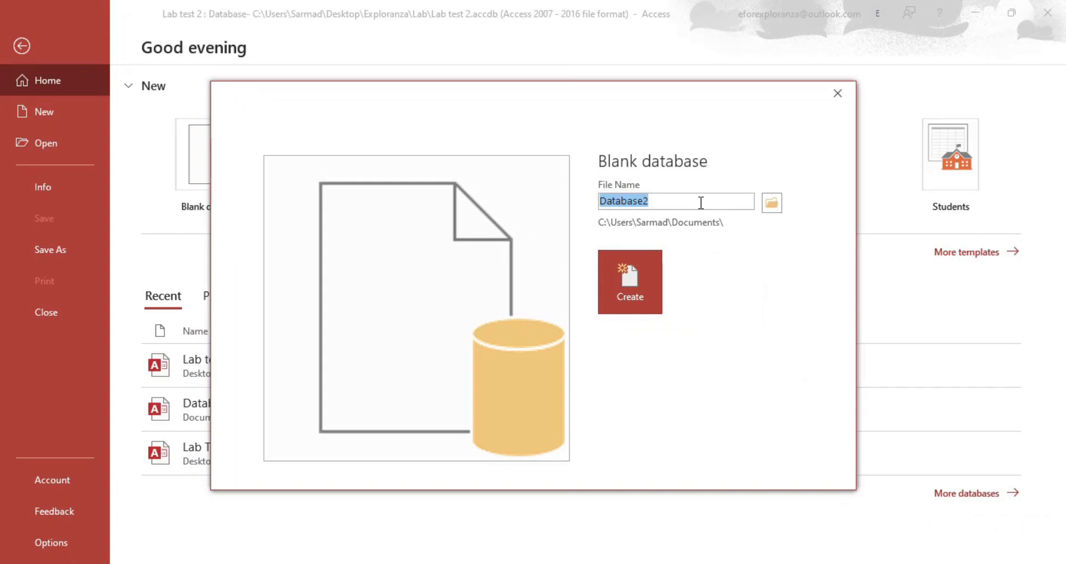
type("T")
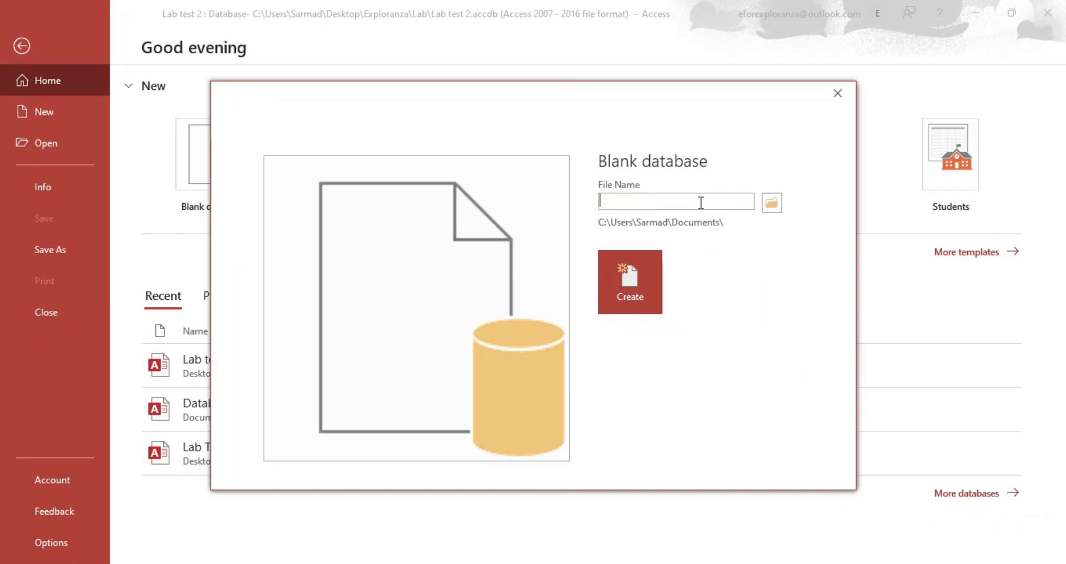
type("Outlook Import")
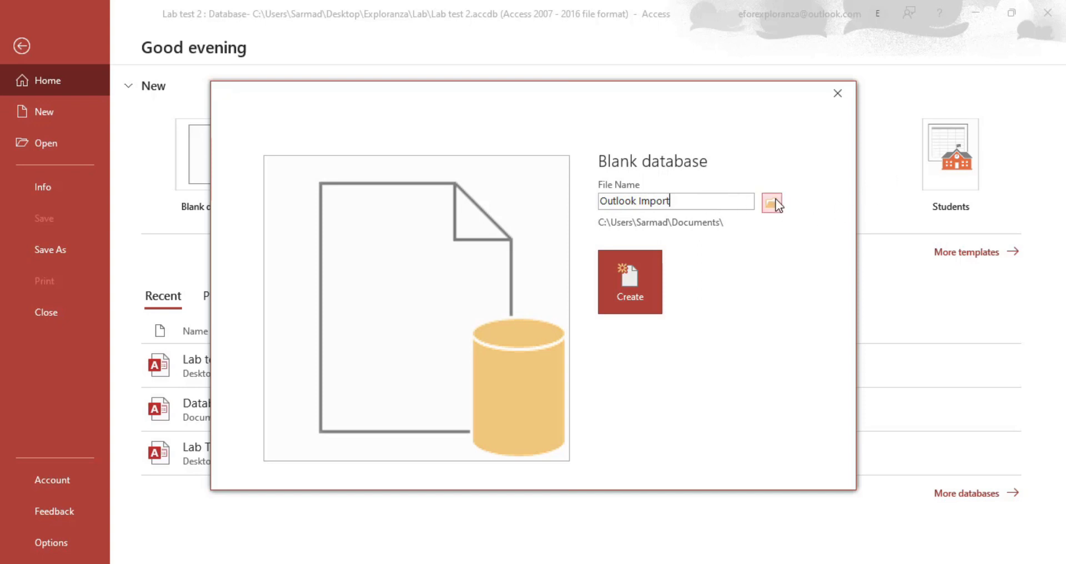
left_click(771, 203)
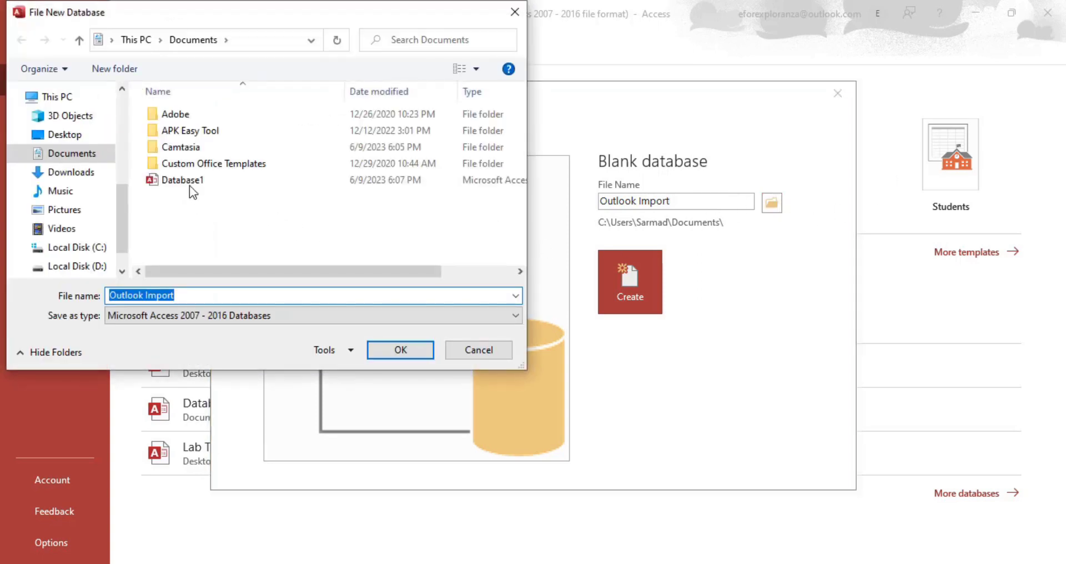
left_click(406, 351)
left_click(634, 289)
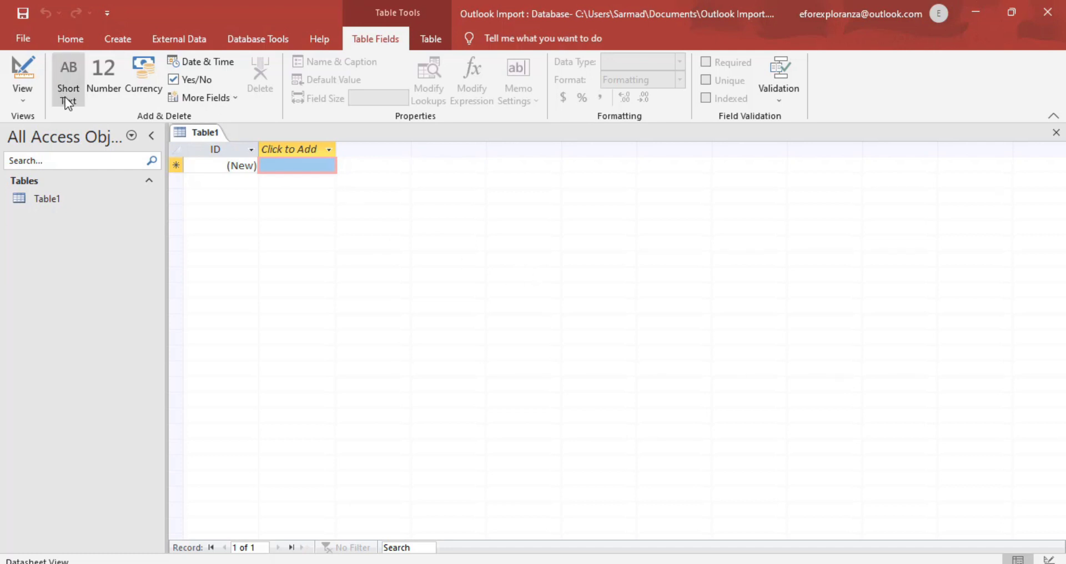
- Start an Outlook folder import that stores the source data in a new table in the current database
left_click(168, 38)
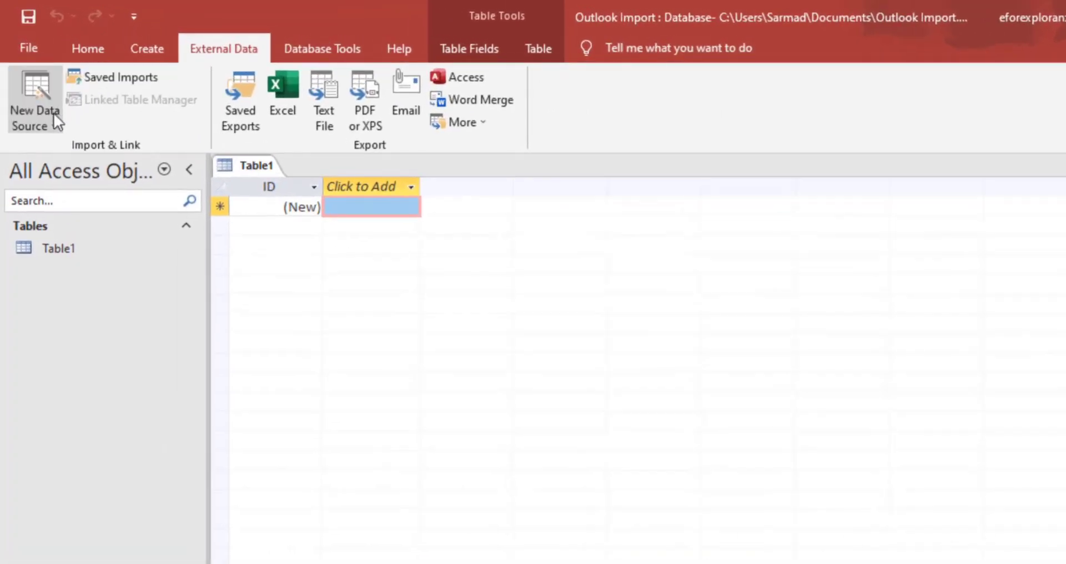
left_click(51, 118)
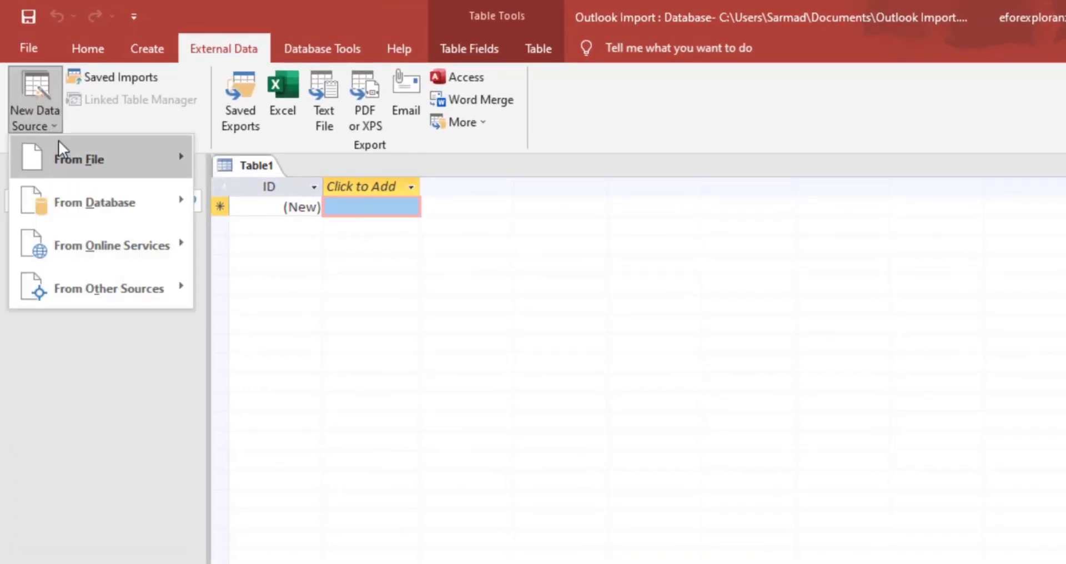
mouse_move(68, 155)
mouse_move(100, 294)
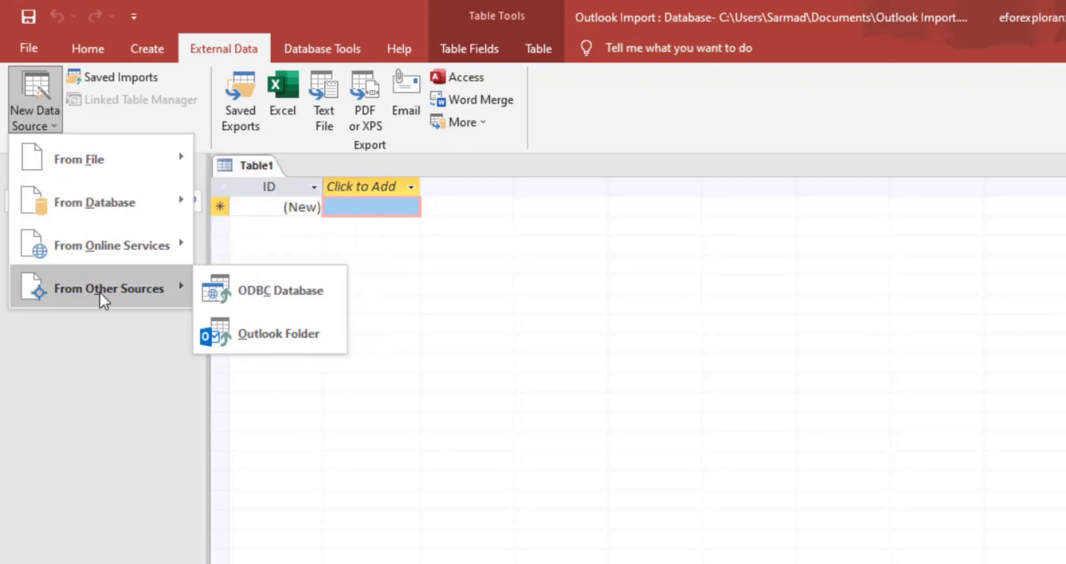
left_click(245, 333)
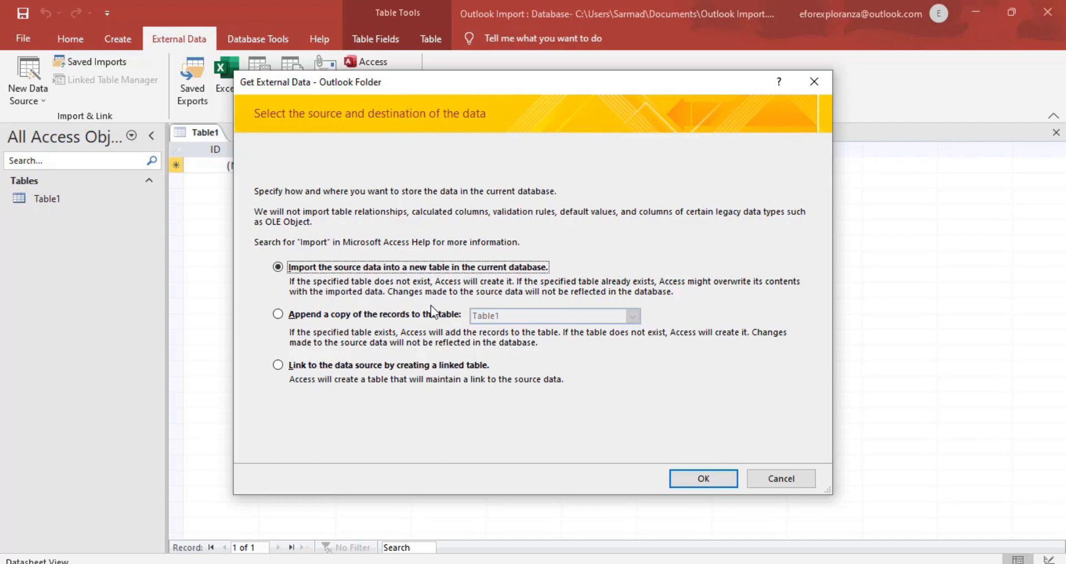
left_click(703, 479)
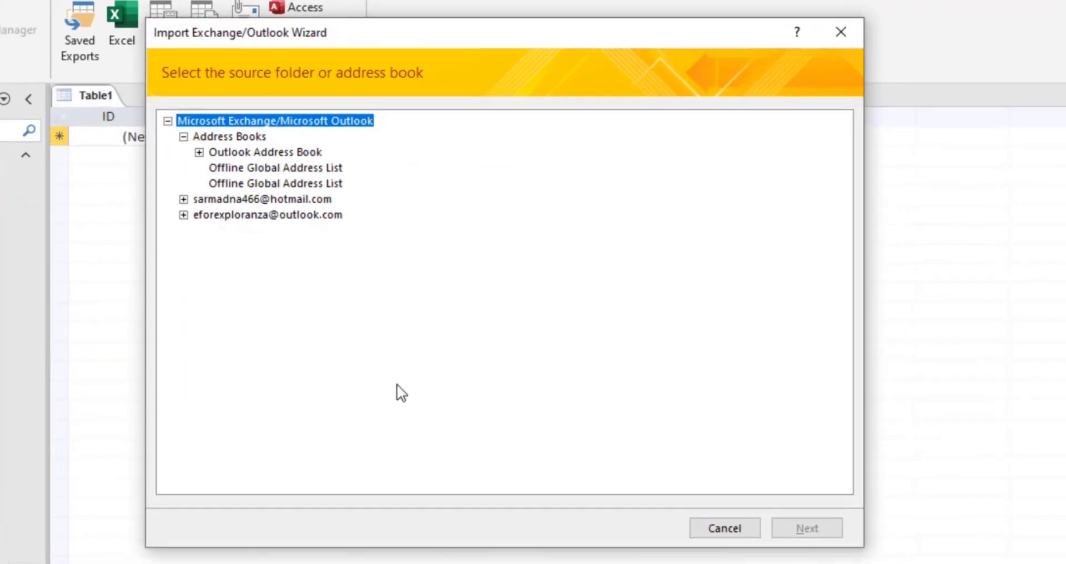
- Choose the Lab Test folder of the Outlook.com account as the import source
left_click(182, 215)
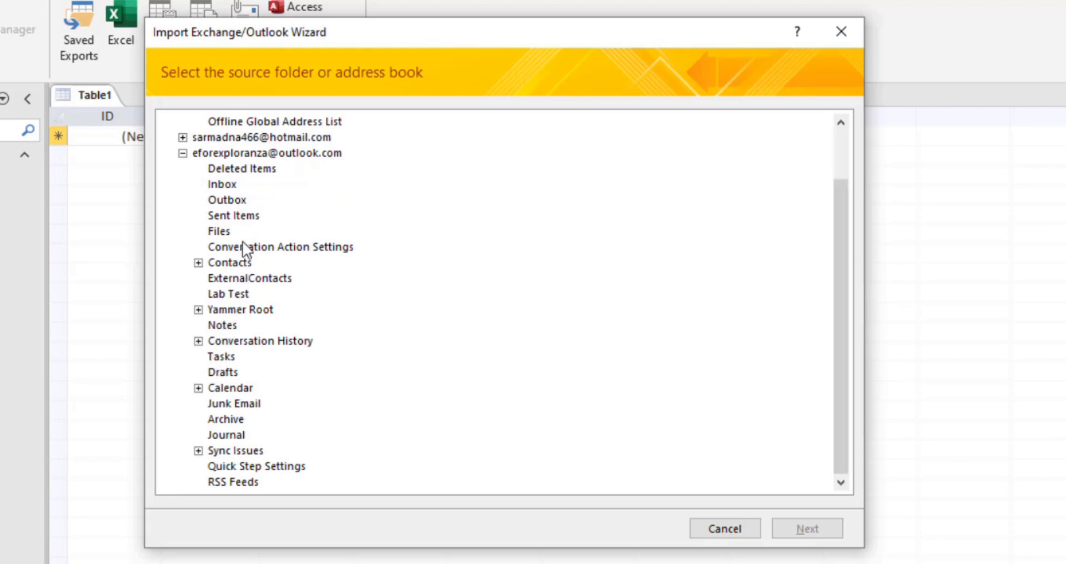
left_click(239, 294)
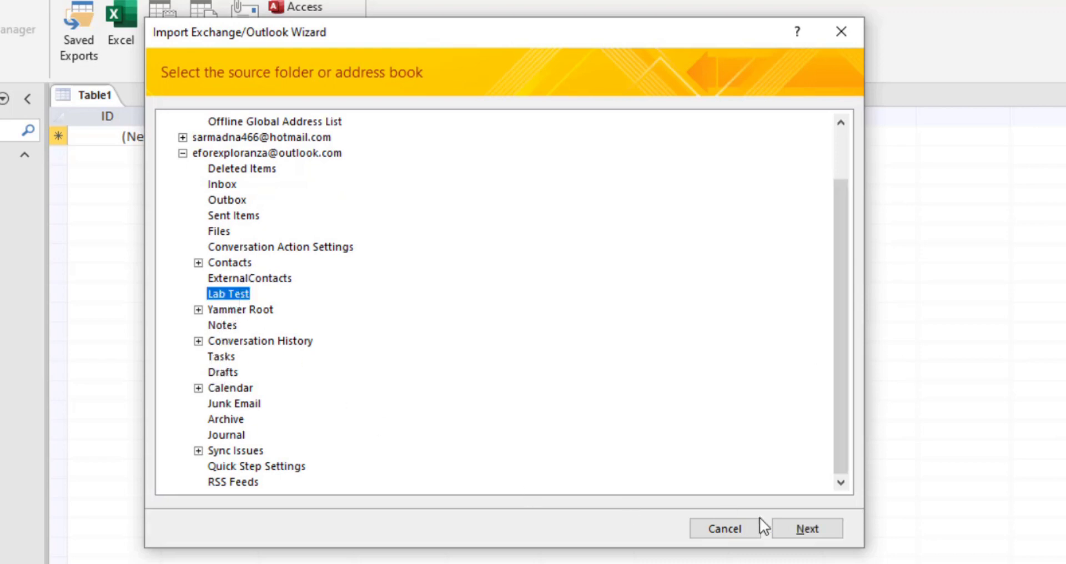
left_click(802, 528)
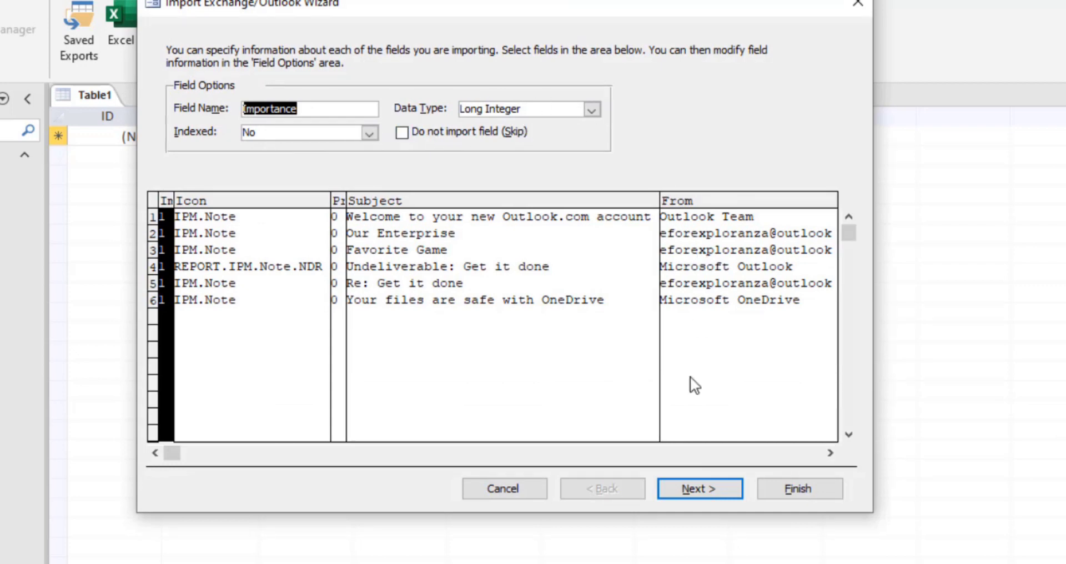
- Import all fields with an Access-added primary key into a table named Lab Test, without saving the import steps
left_click(699, 488)
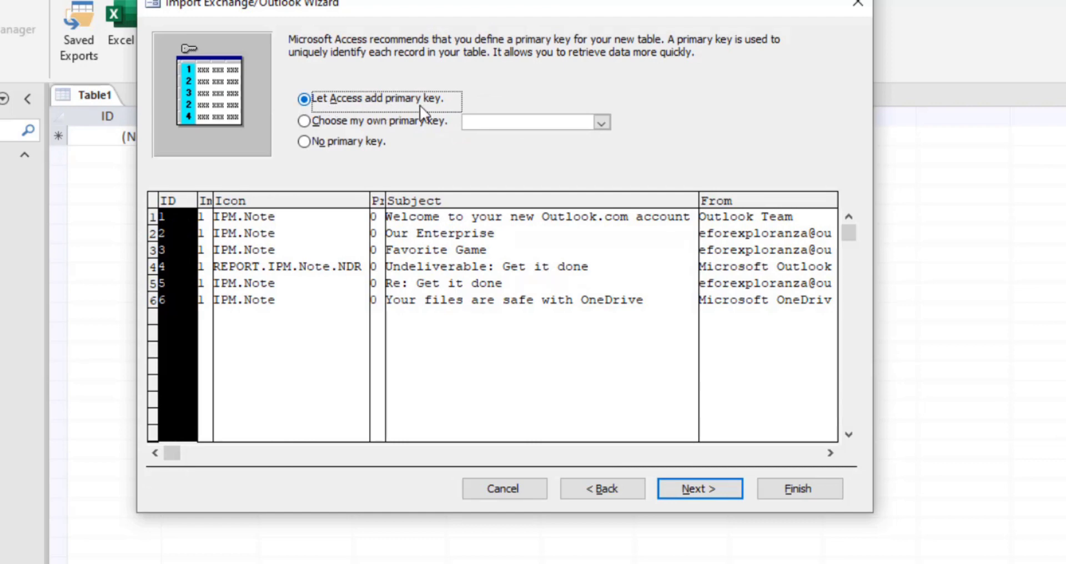
left_click(710, 491)
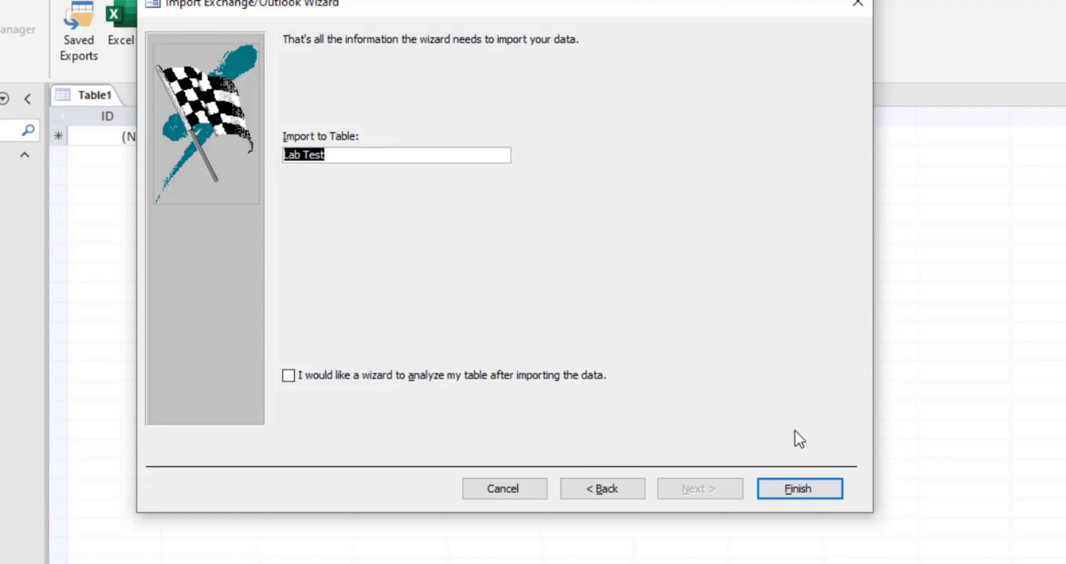
left_click(806, 489)
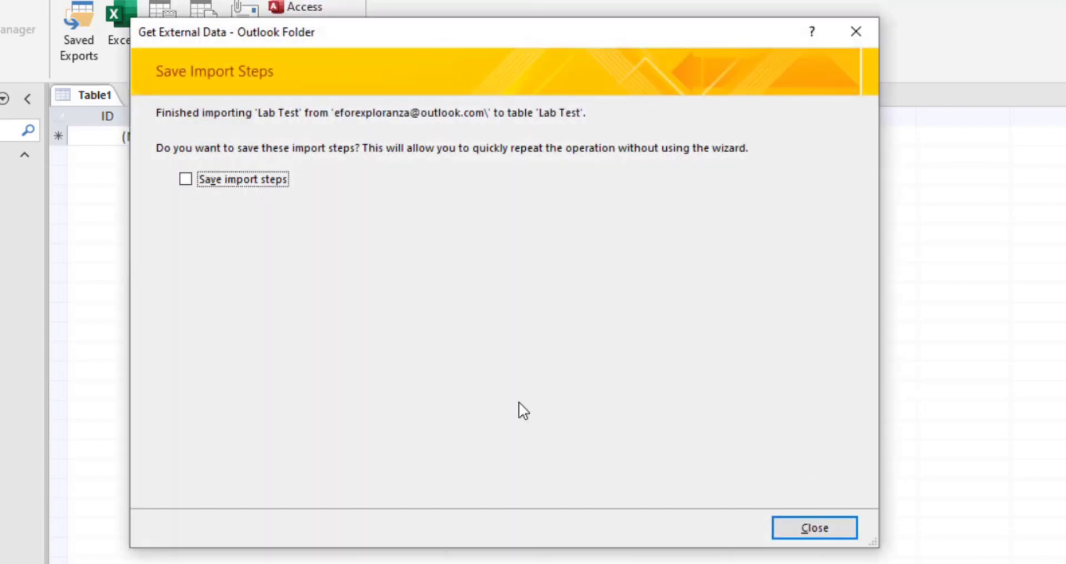
left_click(821, 534)
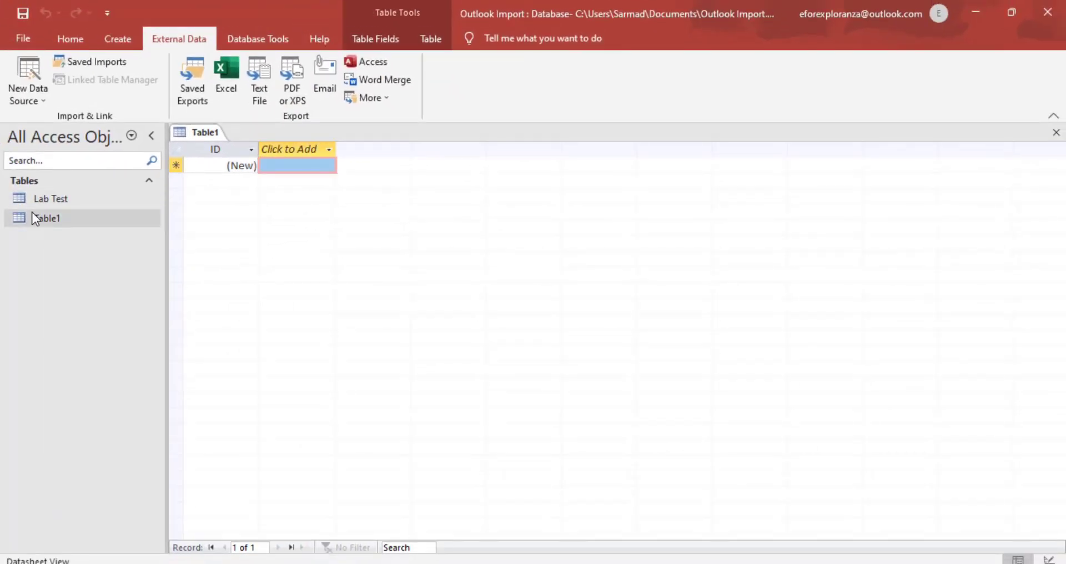
- Check the imported Lab Test table in the object list, and switch back to the Exploranza Lab workbook in Excel
left_click(32, 212)
left_click(55, 198)
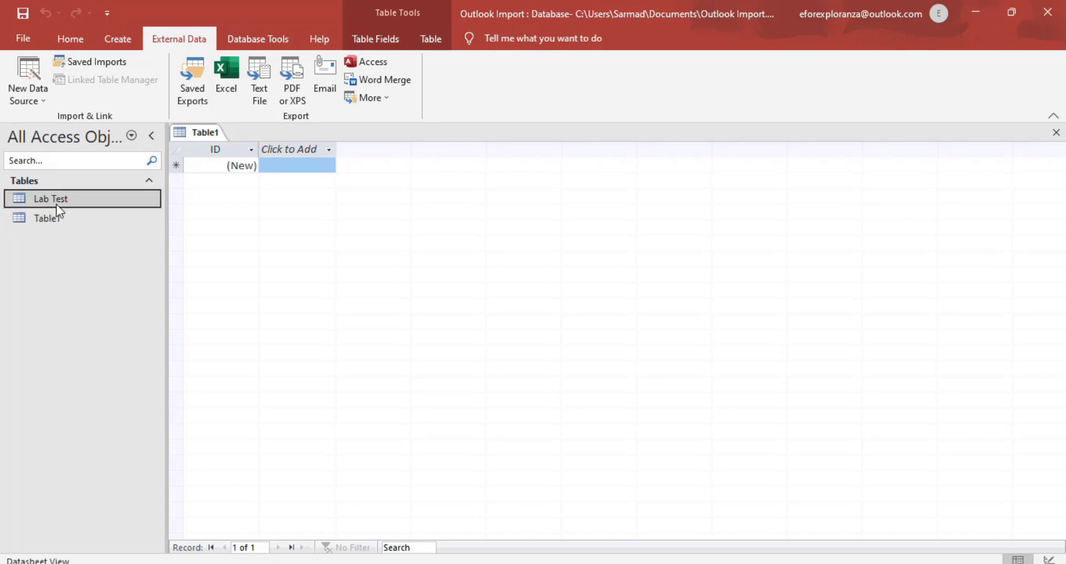
left_click(664, 481)
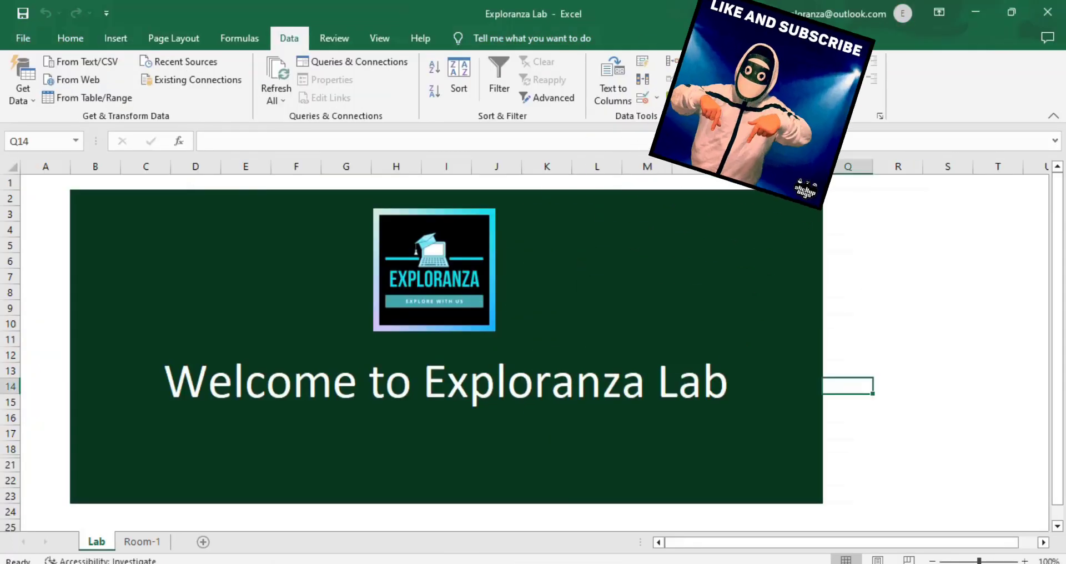
- Switch to the blank Room-1 worksheet and move to cell B2
left_click(863, 345)
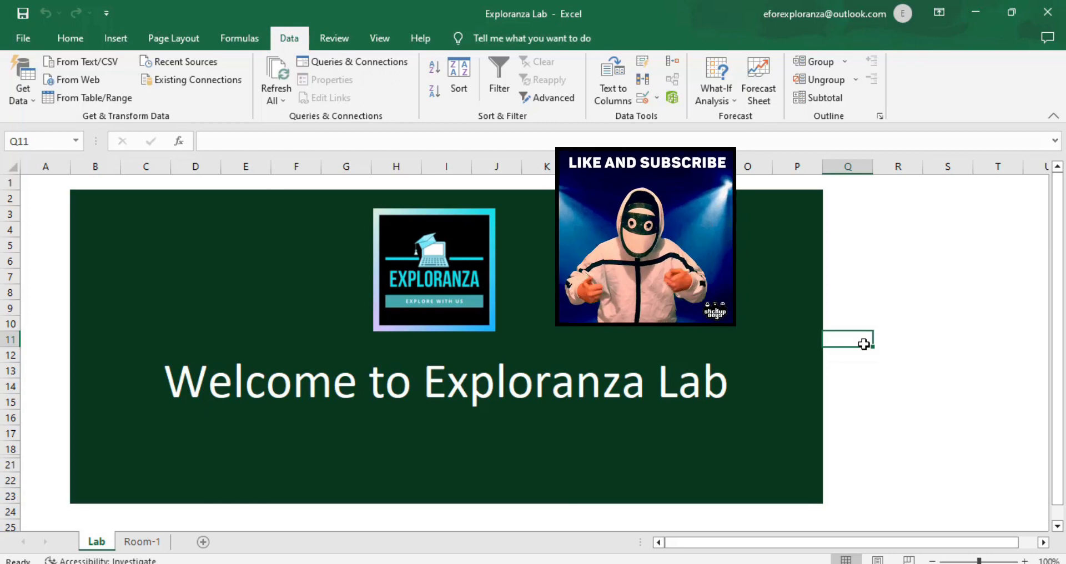
key("ctrl+Page_Down")
key("Up")
key("Up")
key("Up")
key("Up")
key("Up")
key("Up")
key("Up")
key("Up")
key("Up")
key("Up")
key("Up")
key("Up")
key("Up")
key("Up")
key("Up")
key("Up")
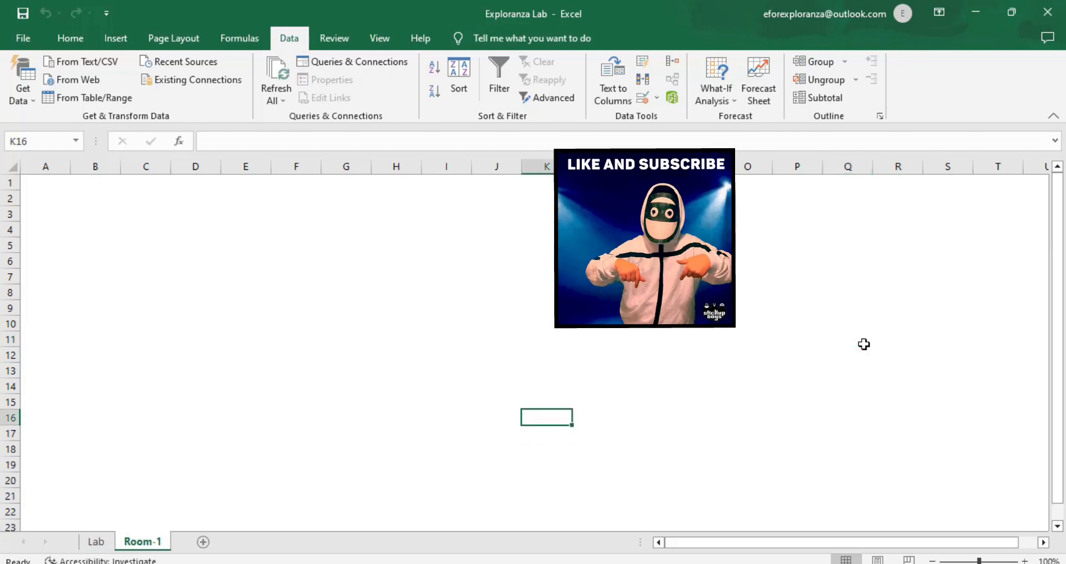
key("Left")
key("Left")
key("Left")
key("Left")
key("Left")
key("Left")
key("Left")
key("Left")
key("Left")
key("Down")
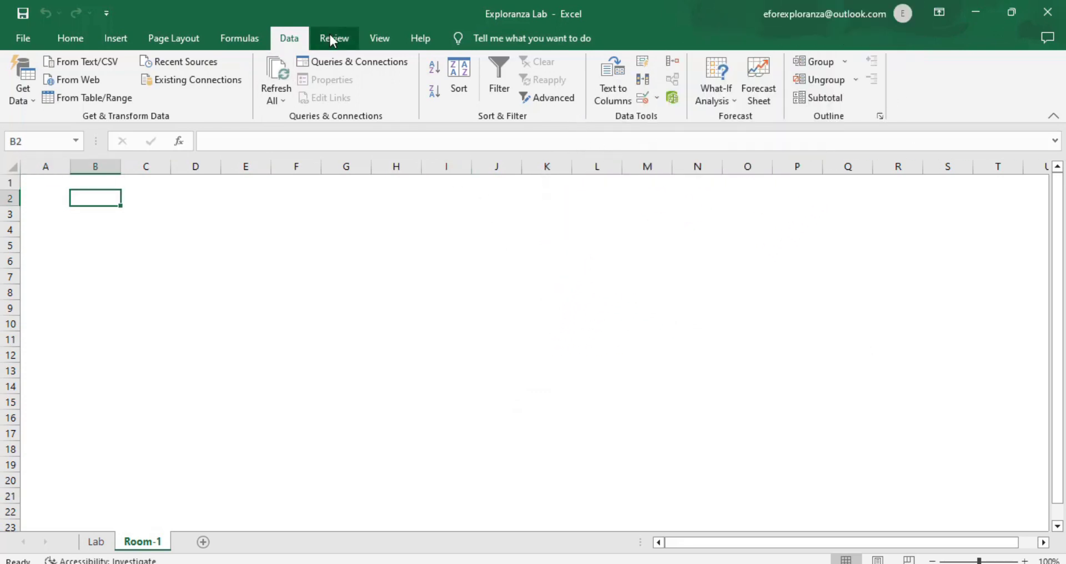
- Start a data import from an Access database and choose the Outlook Import file in the Documents folder
left_click(247, 39)
left_click(289, 38)
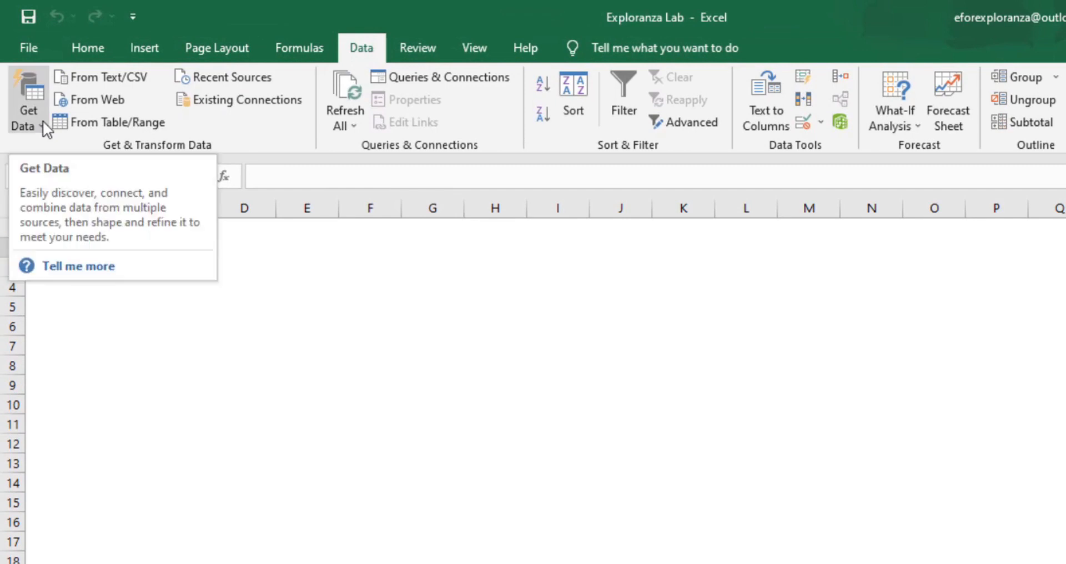
left_click(43, 121)
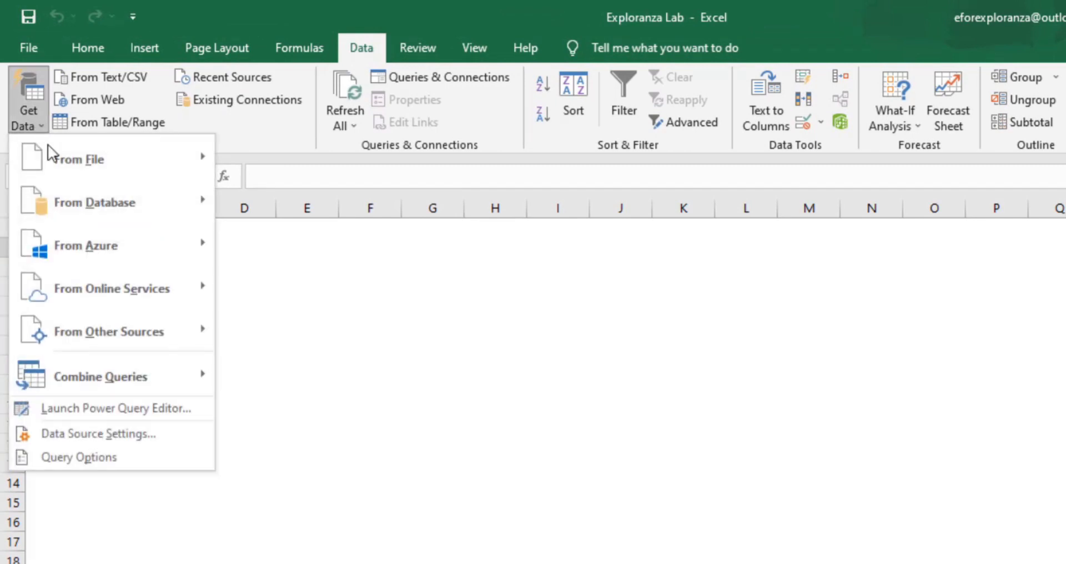
mouse_move(73, 195)
left_click(304, 262)
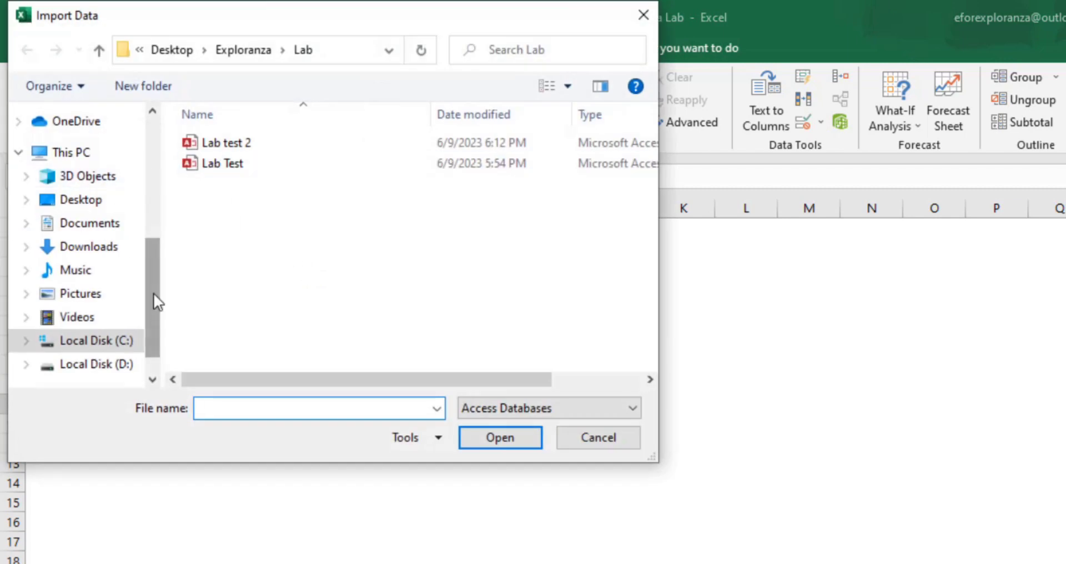
scroll(153, 292, "up", 5)
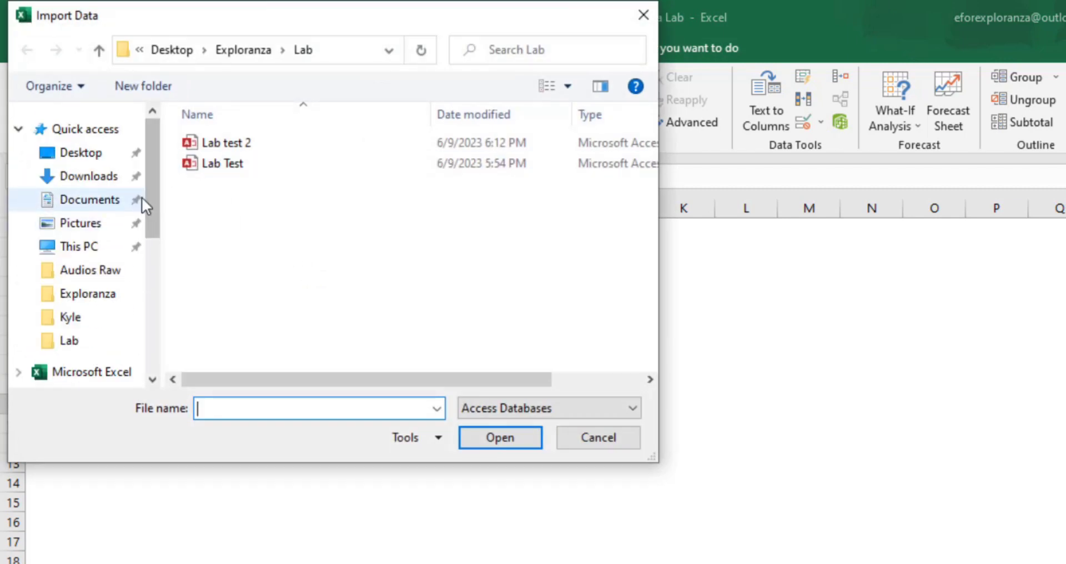
left_click(111, 205)
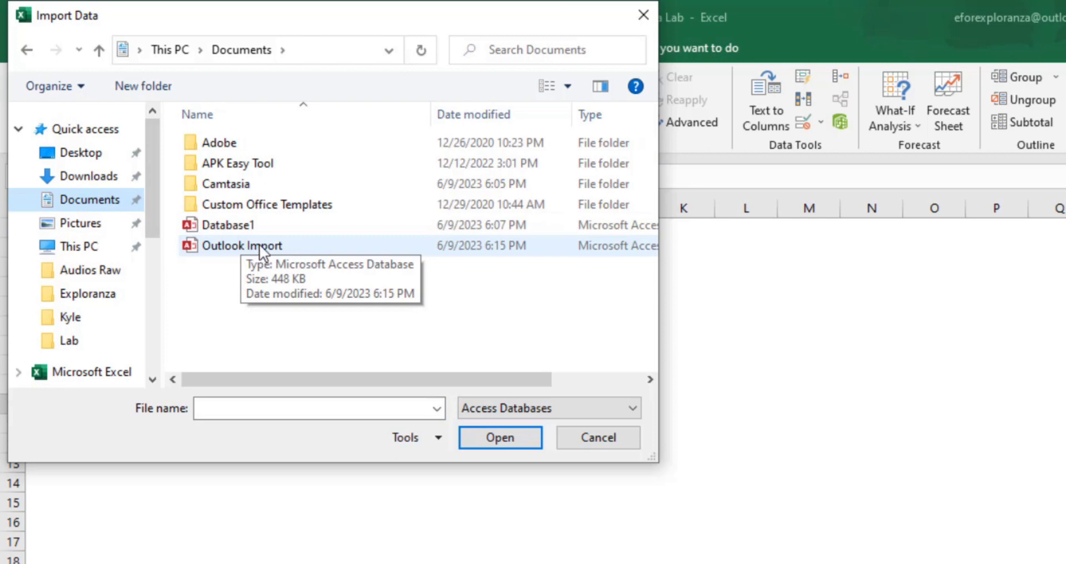
left_click(260, 249)
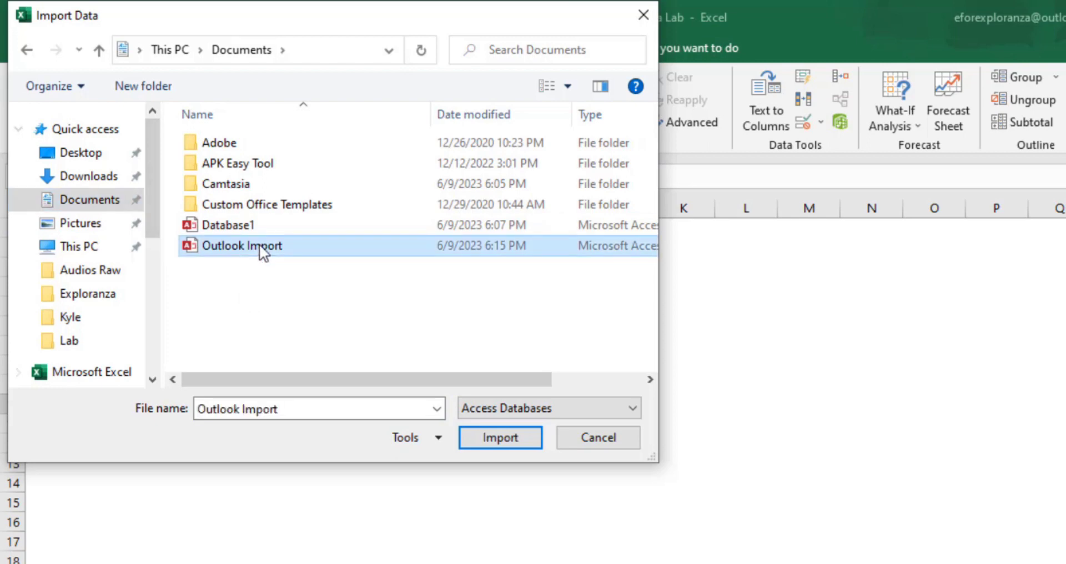
left_click(508, 438)
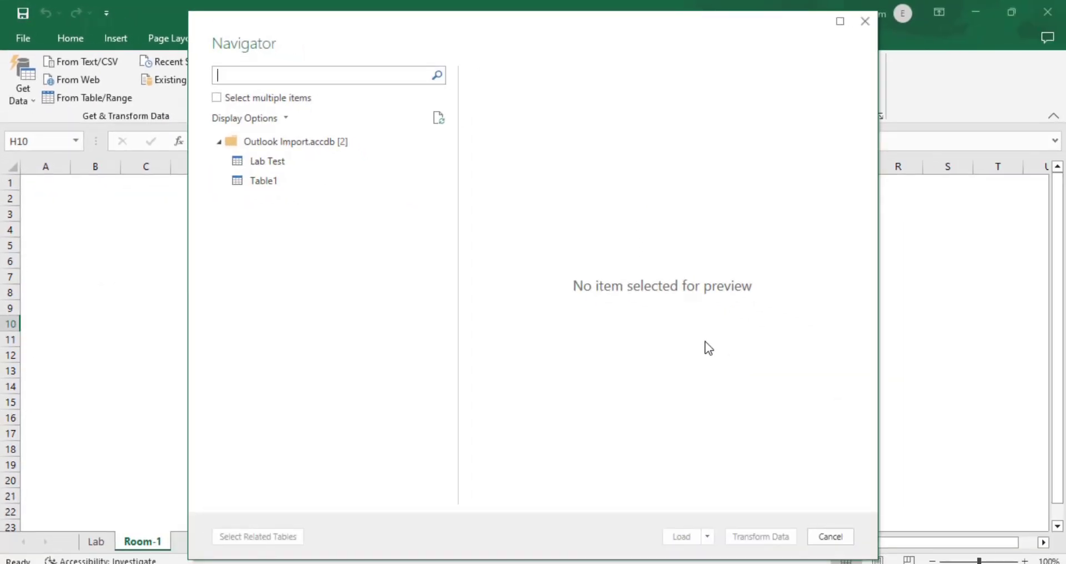
- Load the Lab Test table from the database into the workbook and close the queries pane
left_click(298, 164)
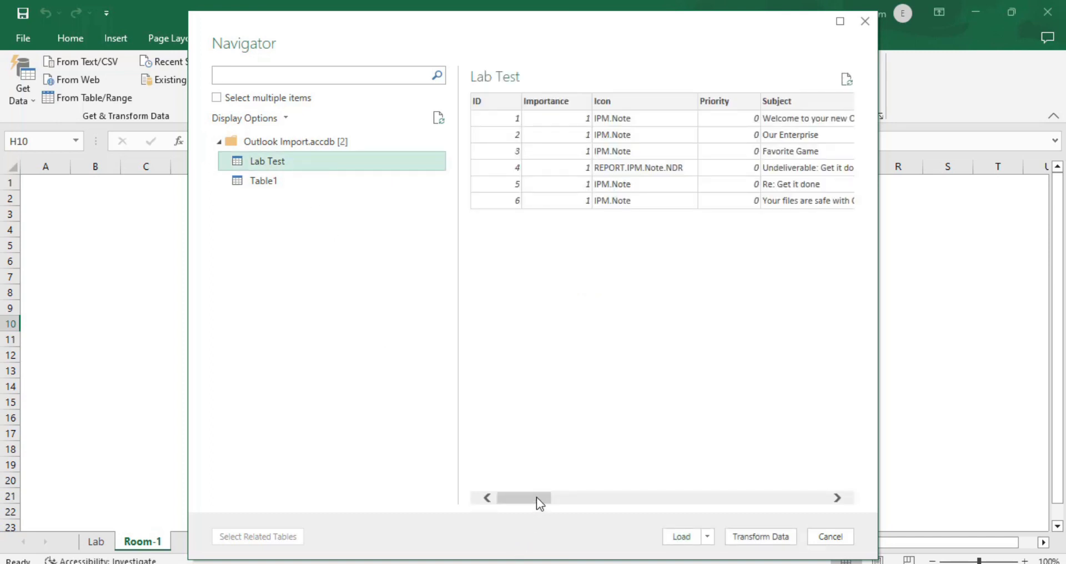
left_click_drag(536, 497, 488, 502)
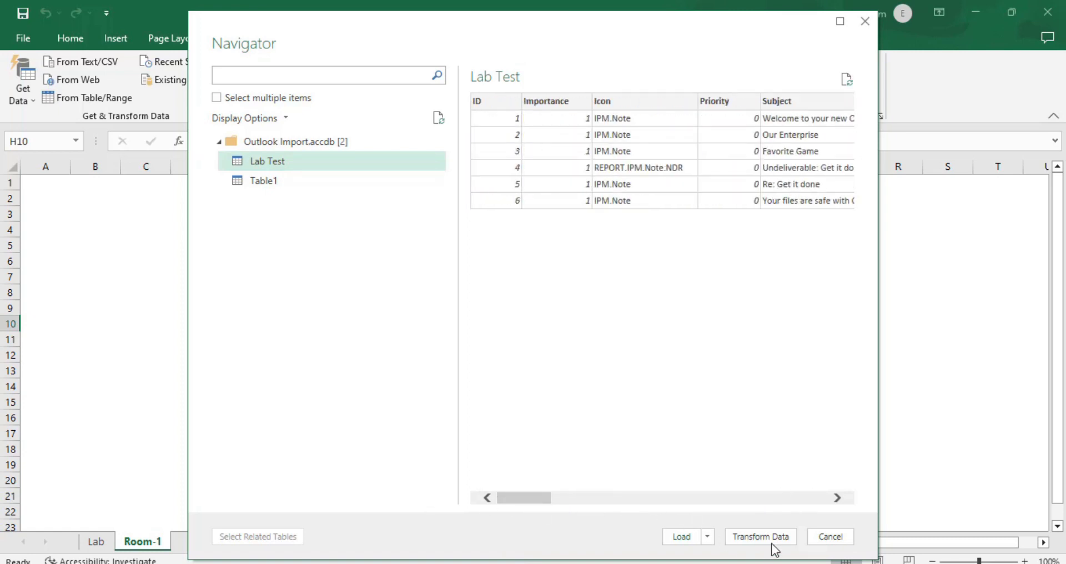
left_click(681, 536)
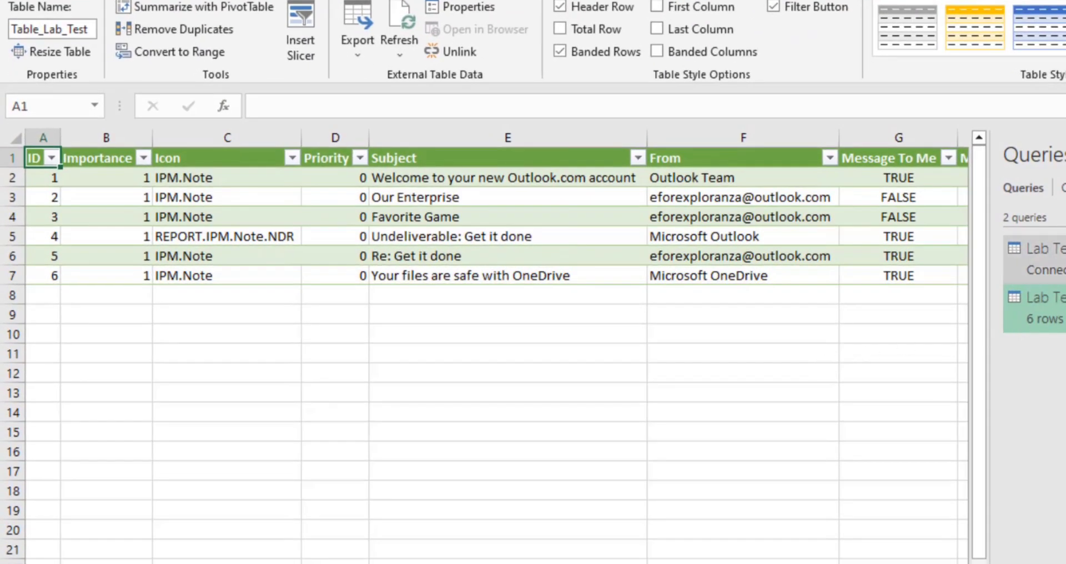
mouse_move(1032, 308)
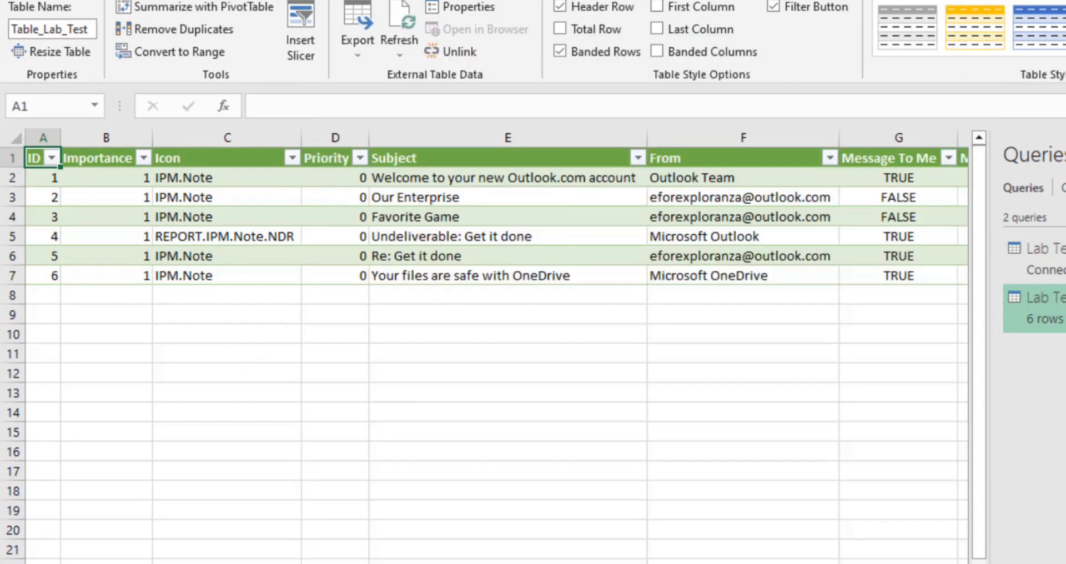
left_click(1065, 154)
- Look through the loaded mail records across all table columns, from ID to Content Unread
left_click(712, 314)
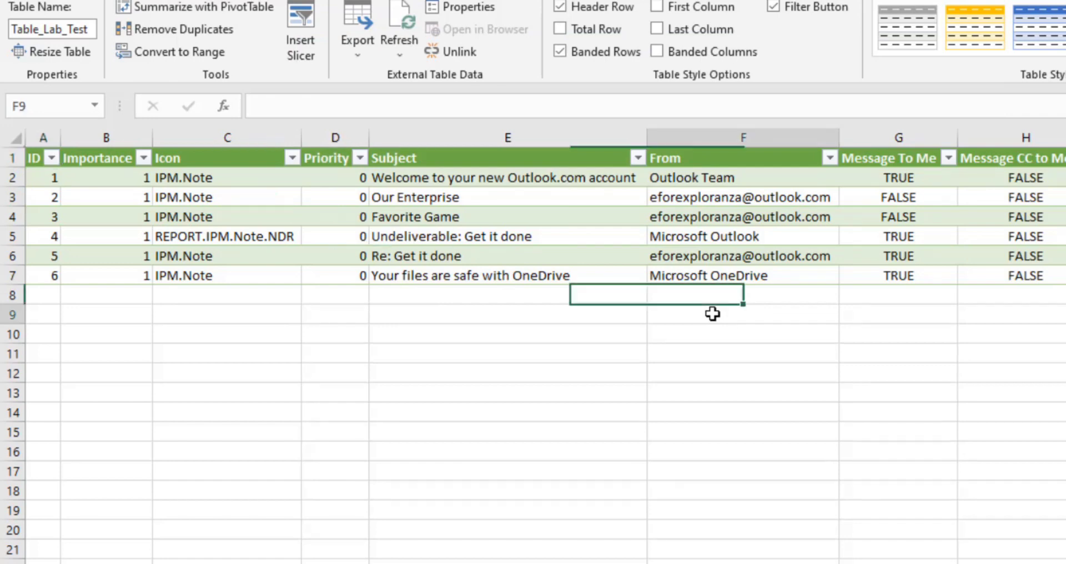
key("Up")
key("Up")
key("ctrl+Up")
key("Down")
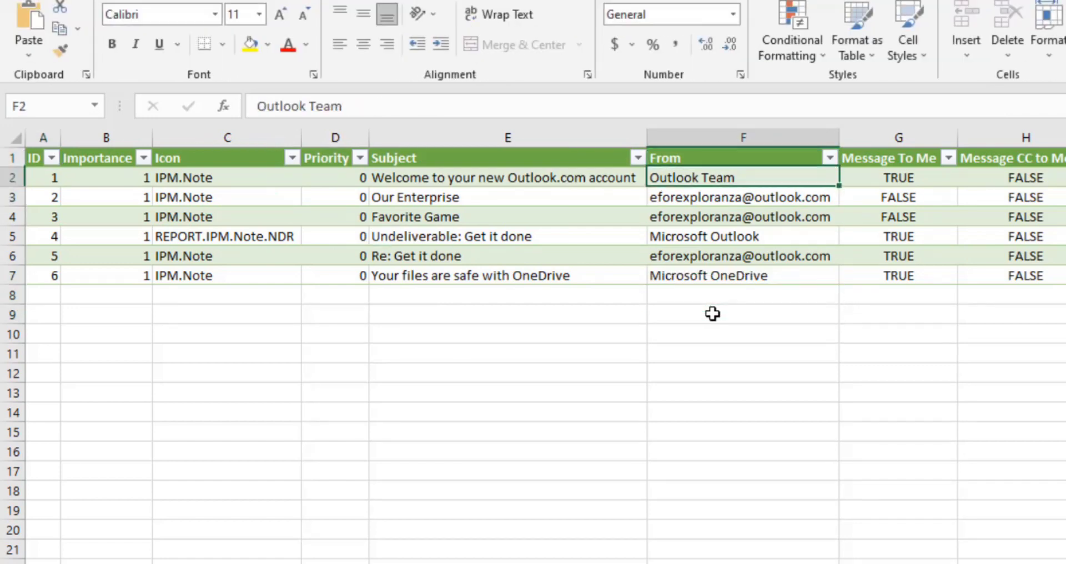
key("Left")
key("Left")
key("Left")
key("Left")
key("Left")
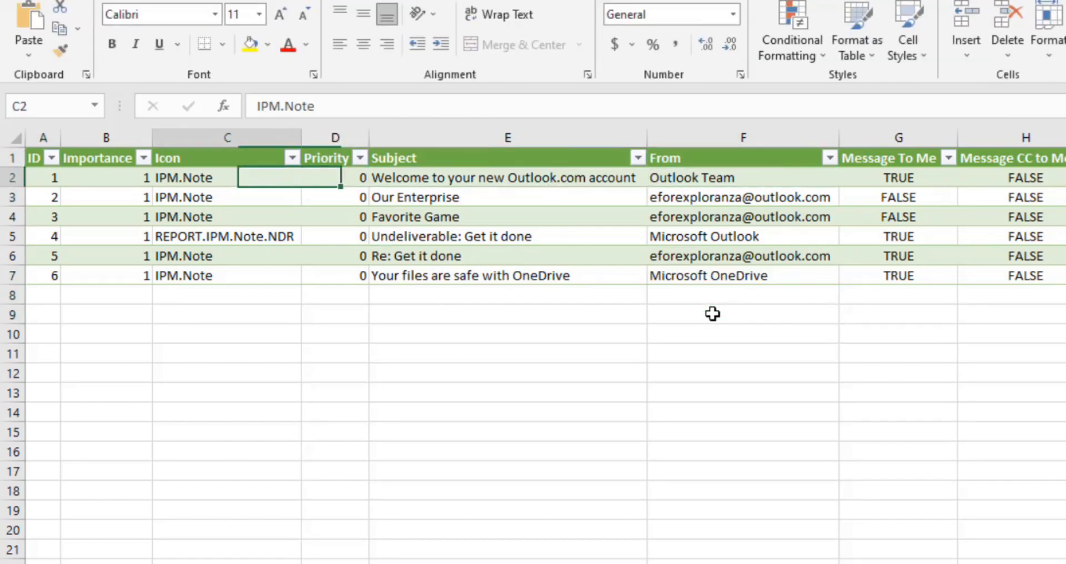
key("Right")
key("Right")
key("Right")
key("Right")
key("Right")
key("Right")
key("Right")
key("Right")
key("Right")
key("Right")
key("Right")
key("Left")
key("Left")
key("Left")
key("Left")
key("Left")
key("Left")
key("Left")
key("Left")
key("Left")
key("Left")
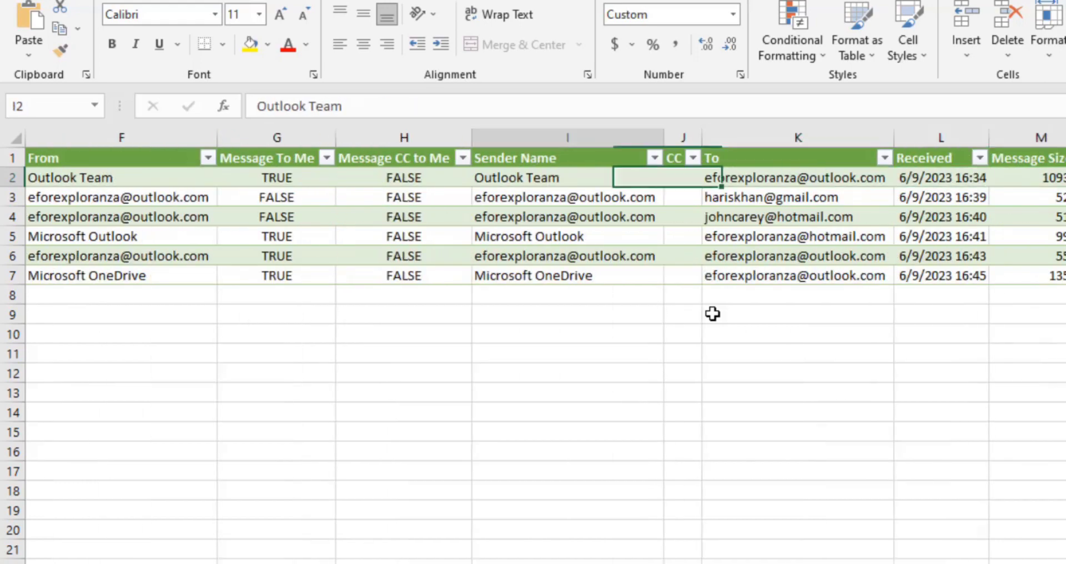
key("Right")
key("Right")
key("Right")
key("Right")
key("Right")
key("Right")
key("Right")
key("Right")
key("Right")
key("Right")
key("Right")
key("Right")
key("Right")
key("Right")
key("Right")
key("Right")
key("Right")
key("Right")
key("Right")
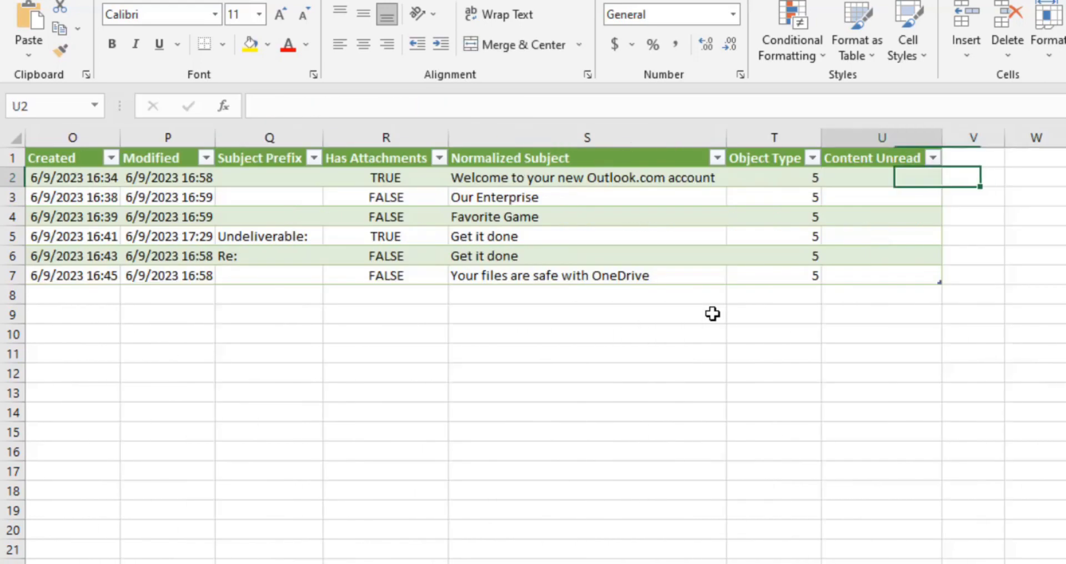
key("Left")
key("Left")
key("Left")
key("Left")
key("Left")
key("Left")
key("Right")
key("Right")
key("Right")
key("Right")
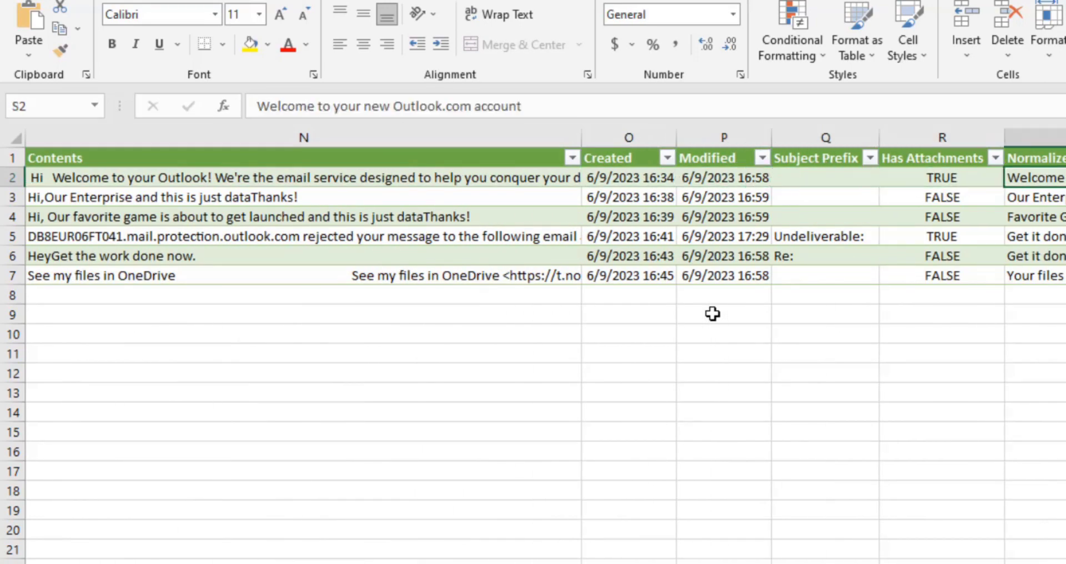
key("Down")
key("Down")
key("Down")
key("Down")
key("Left")
key("Left")
key("Left")
key("Left")
key("Left")
key("Left")
key("Left")
key("Left")
key("Left")
key("Left")
key("Left")
key("Left")
key("Left")
key("Left")
key("Left")
key("Left")
key("Left")
key("Left")
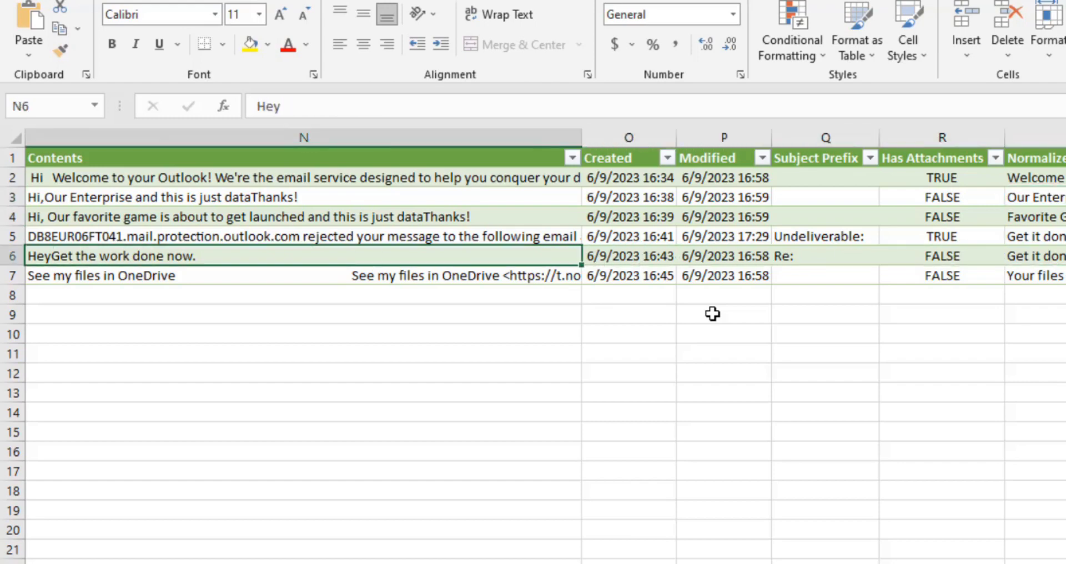
key("Right")
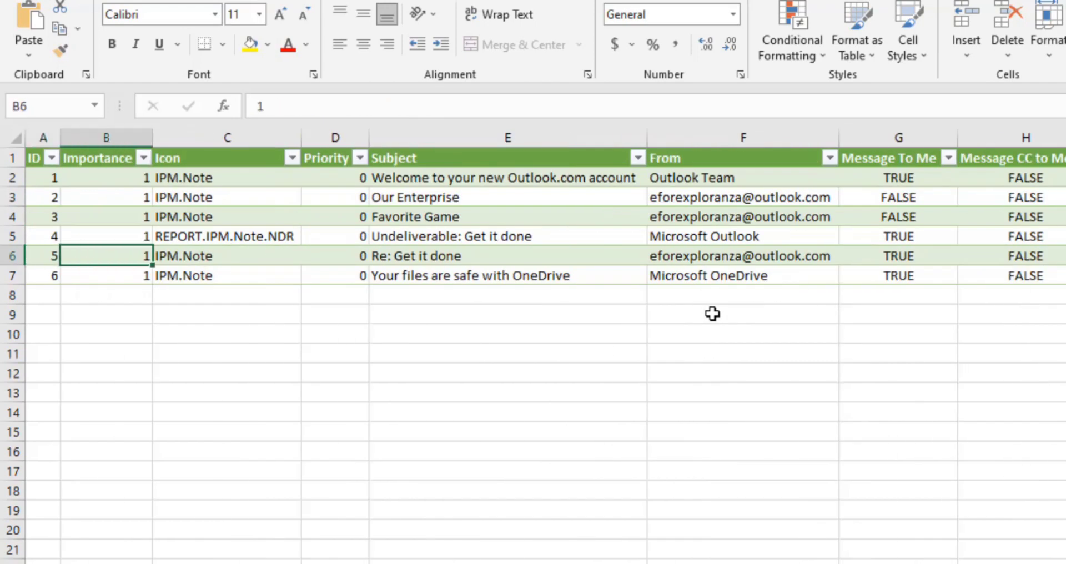